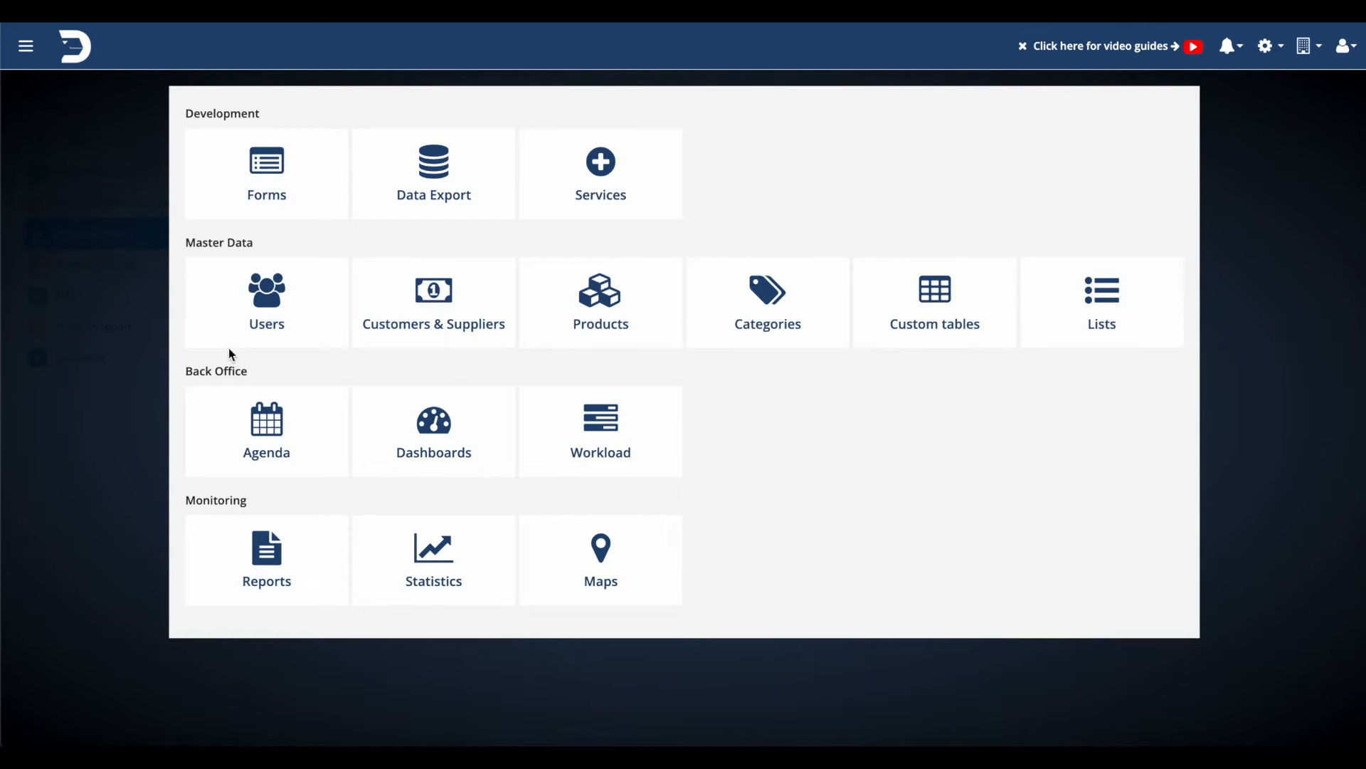
Show the loaded June 2022 Agenda calendar and start a new event on 16 June
left_click(269, 404)
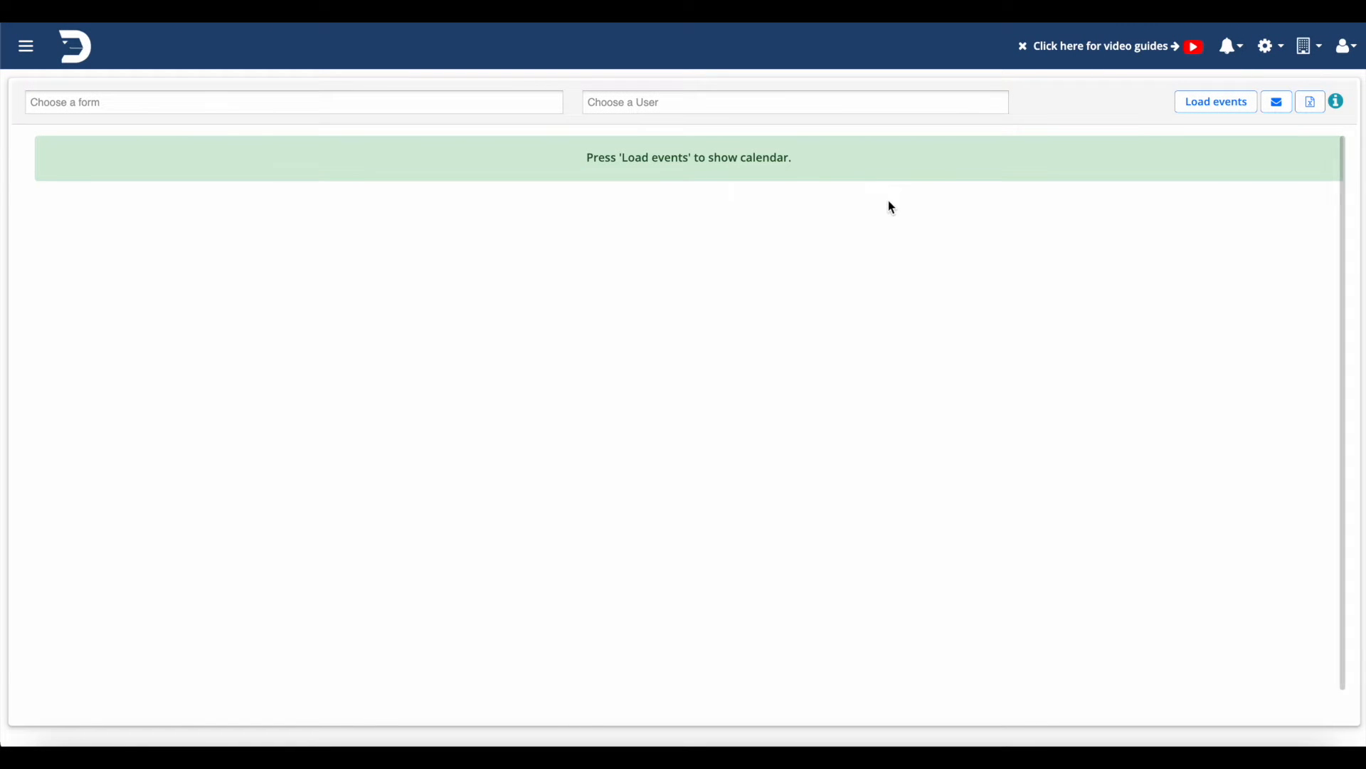
left_click(1219, 104)
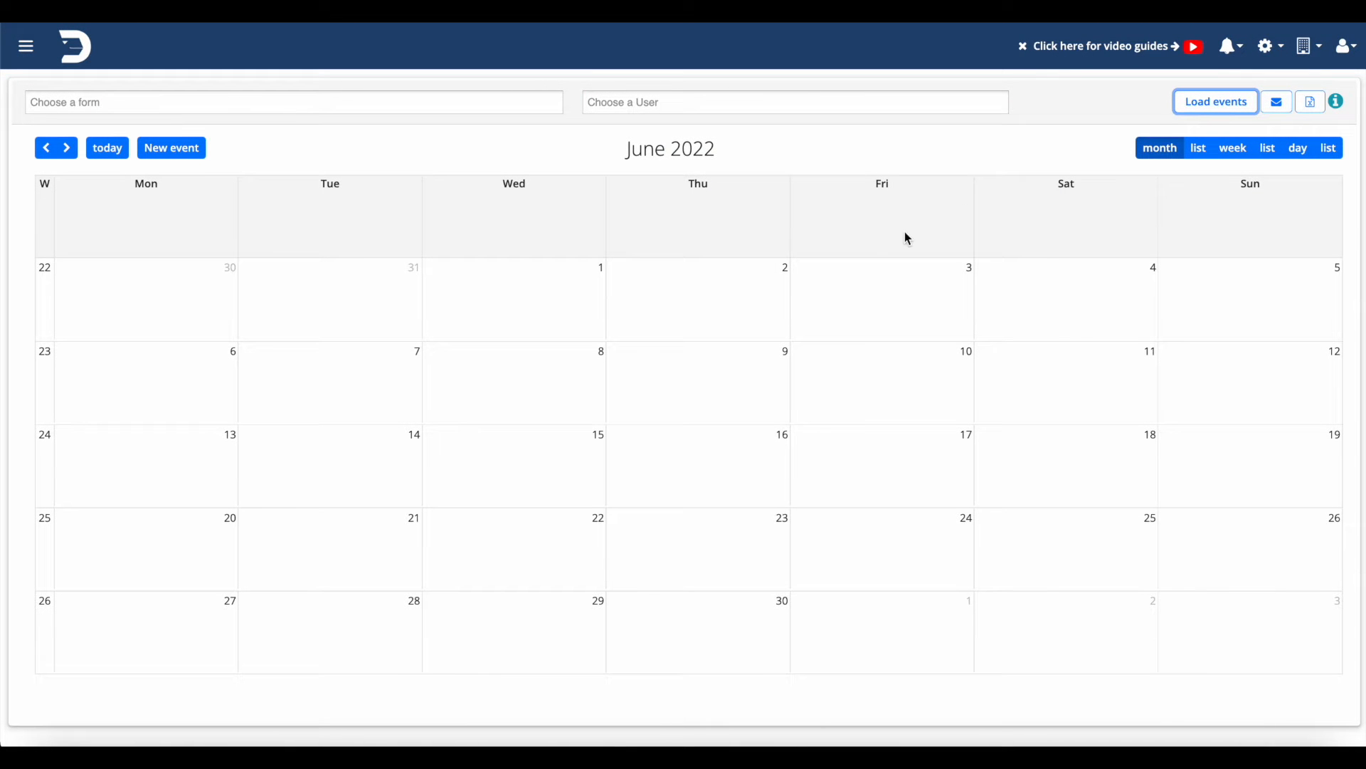
left_click(45, 150)
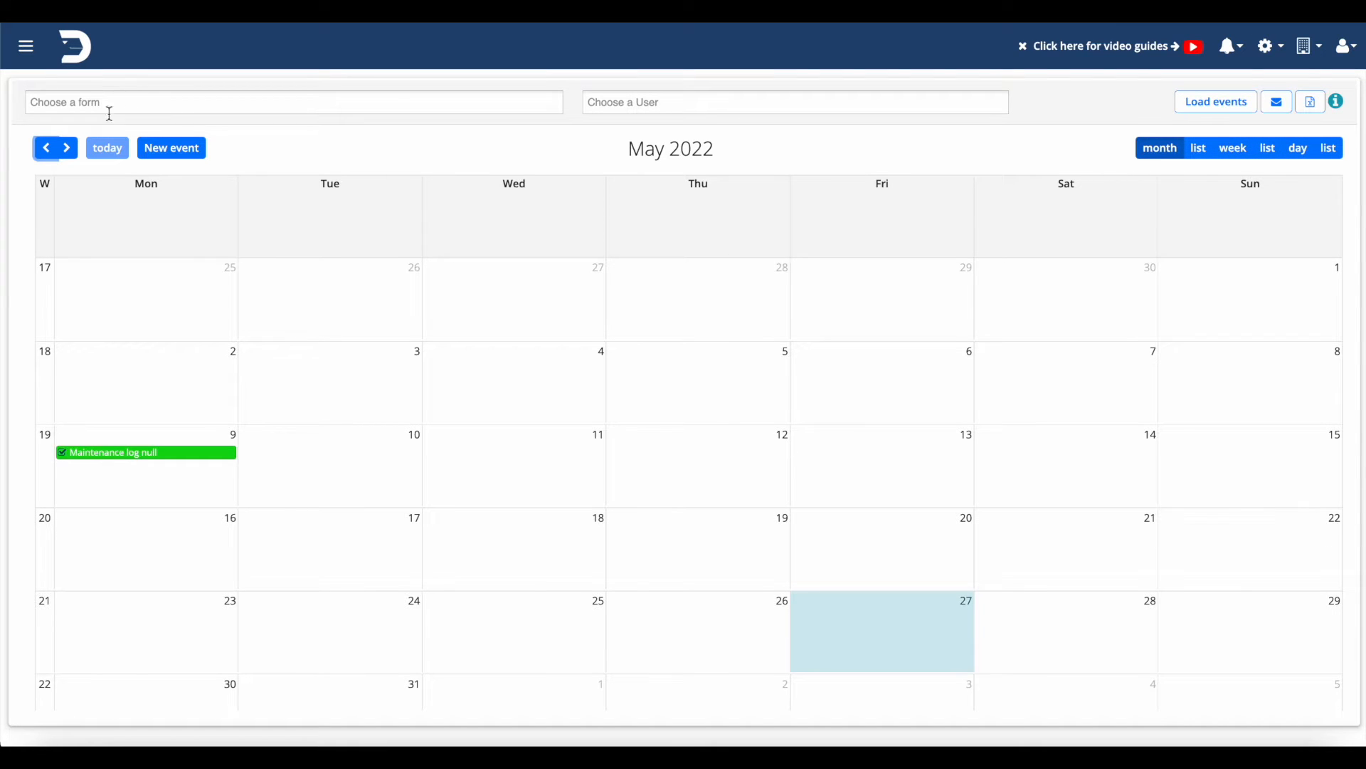
left_click(66, 148)
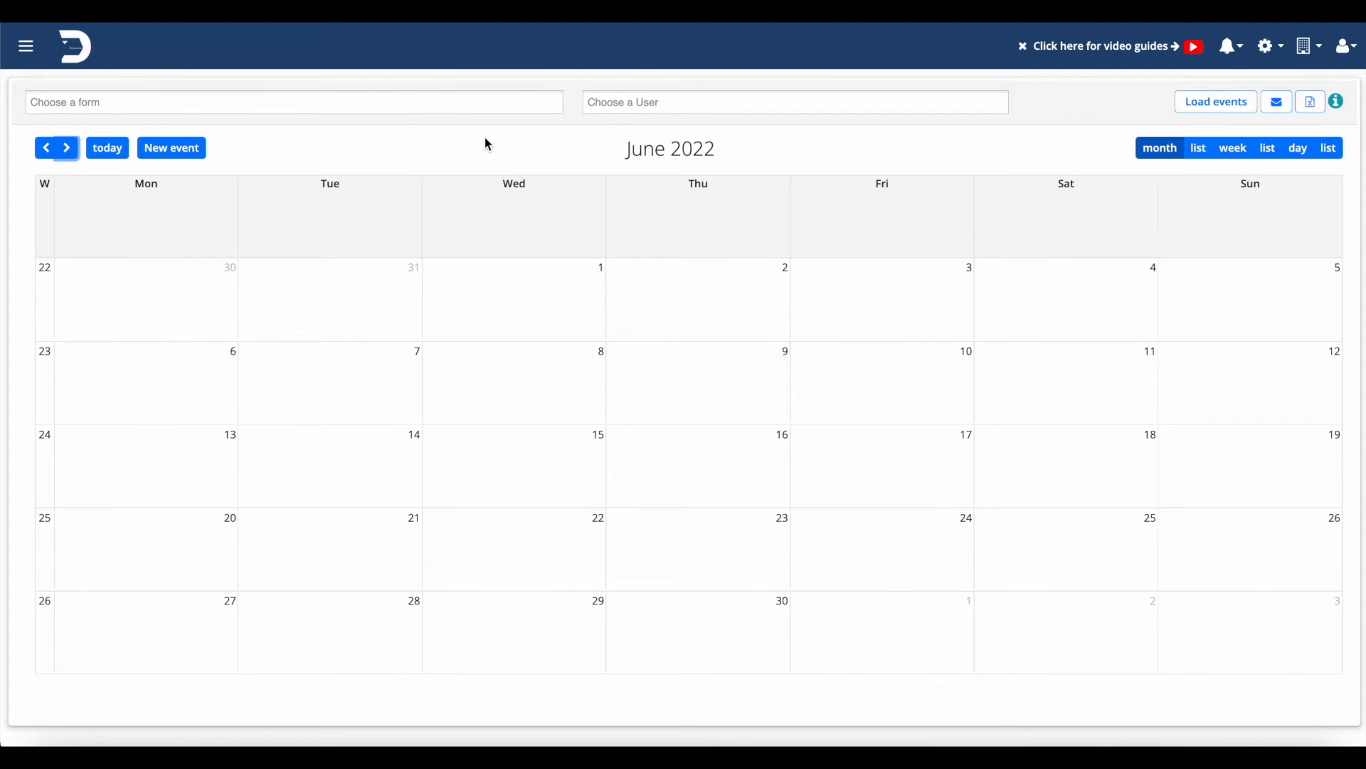
left_click(712, 470)
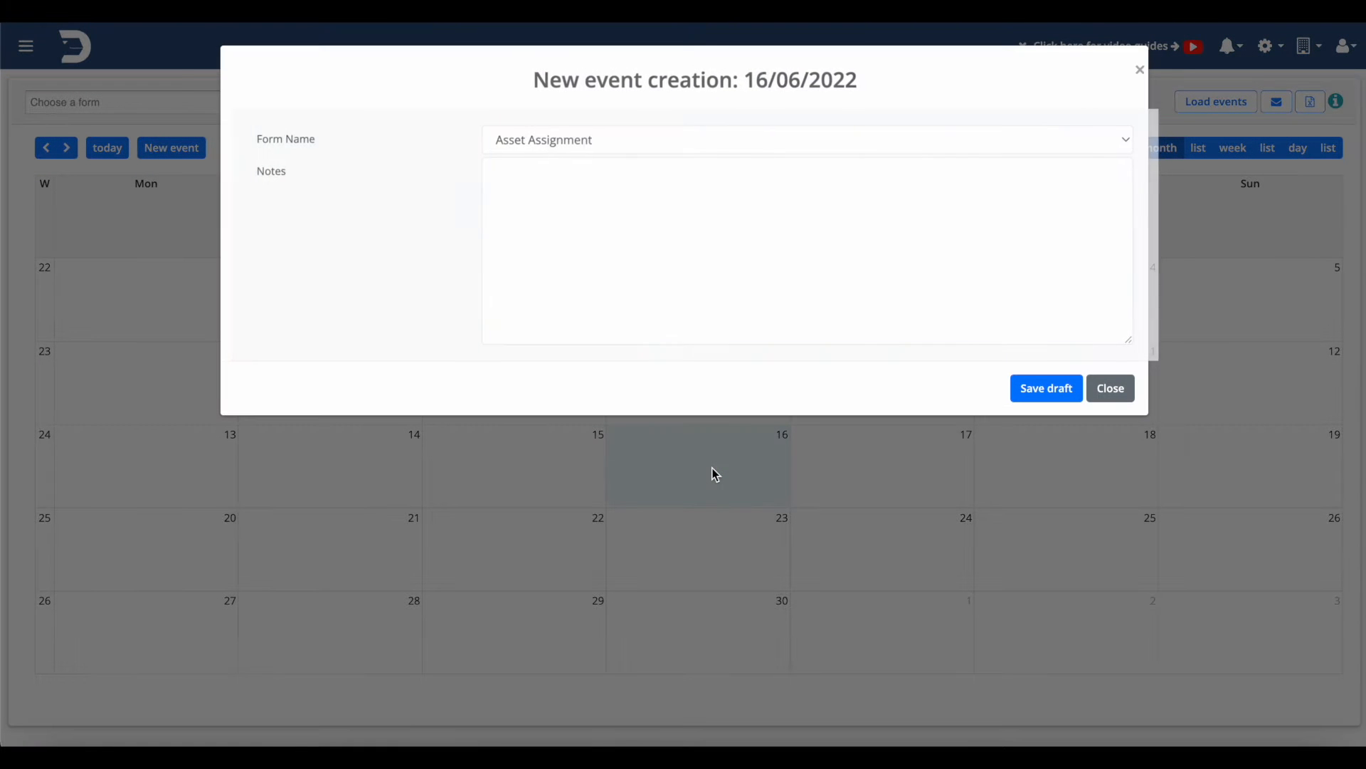
Choose the Cleaning service form, save the 16 June event as a draft, and open its details
left_click(671, 146)
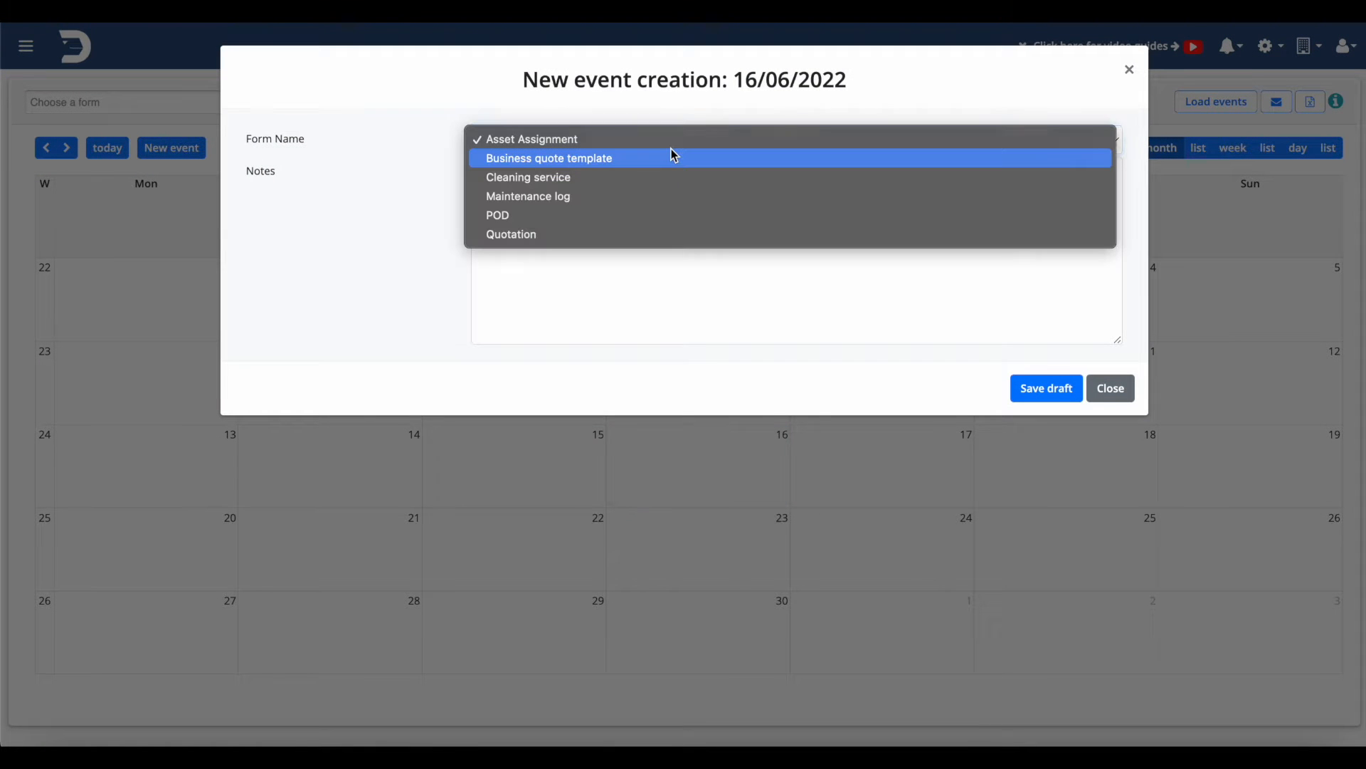
left_click(649, 178)
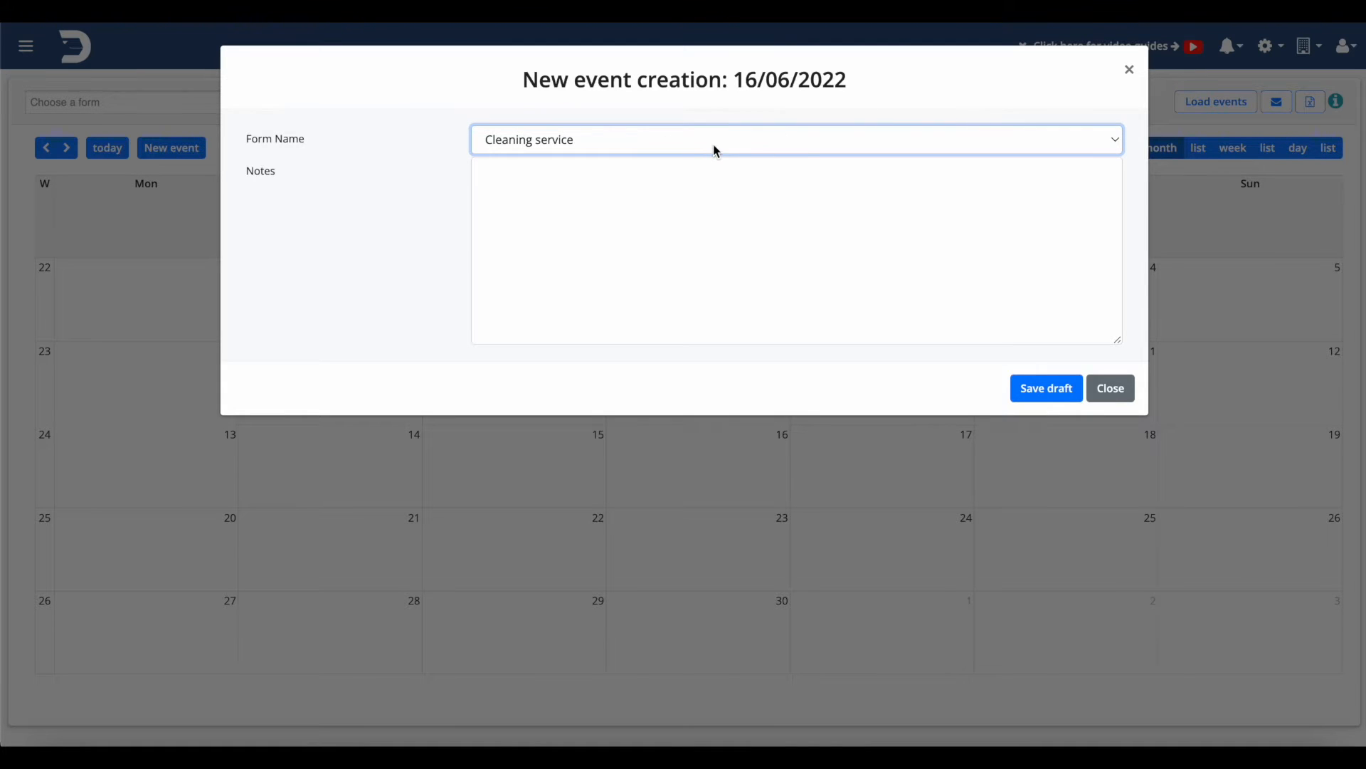
left_click(925, 250)
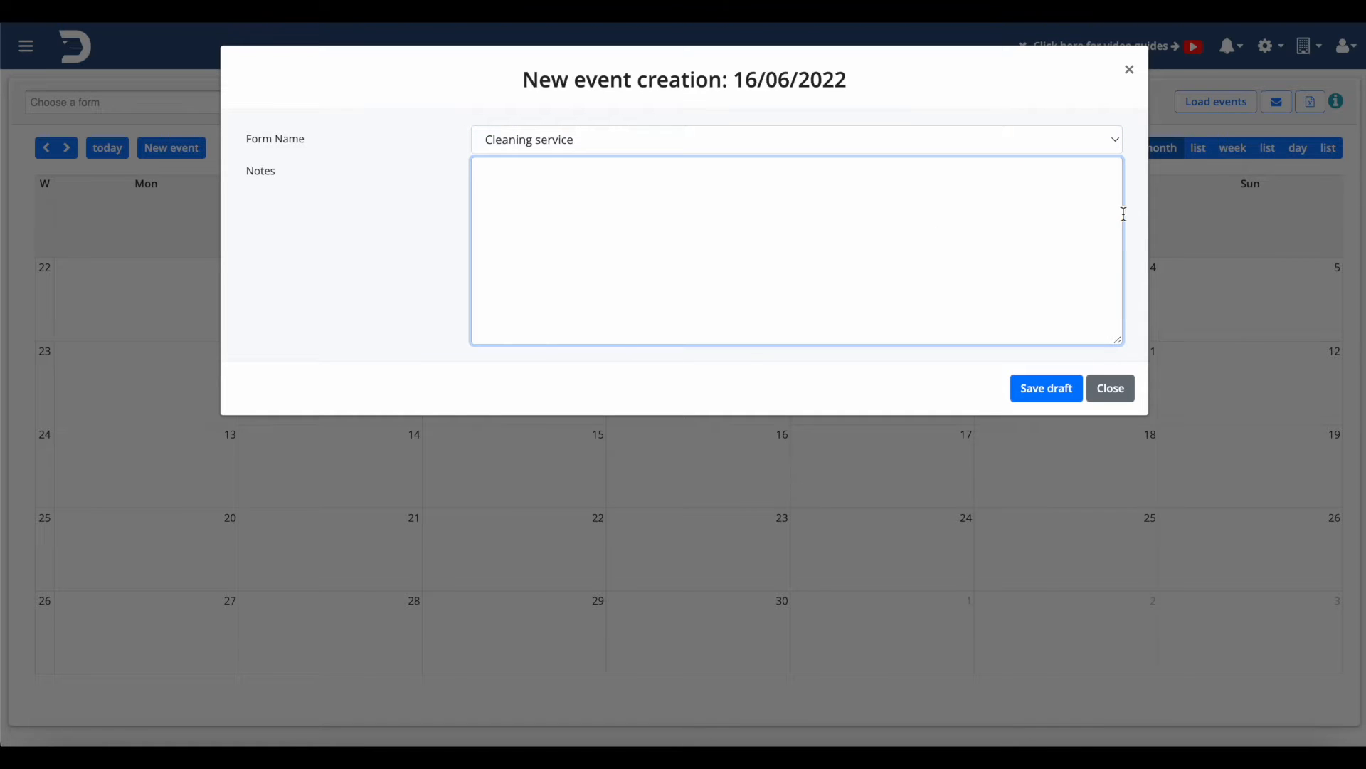
left_click(1042, 382)
left_click(740, 455)
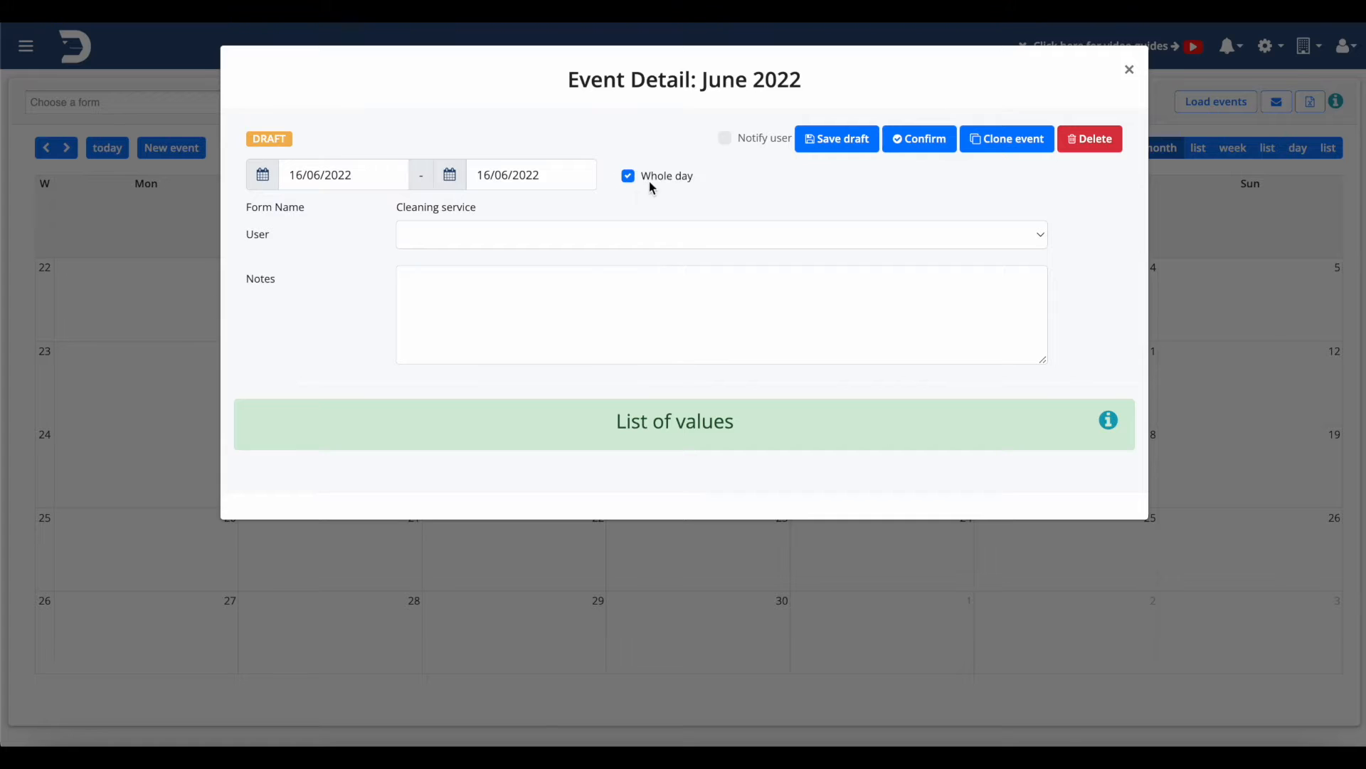
Assign a user from the User list to the event, keeping it whole-day
left_click(627, 176)
left_click(627, 176)
left_click(439, 232)
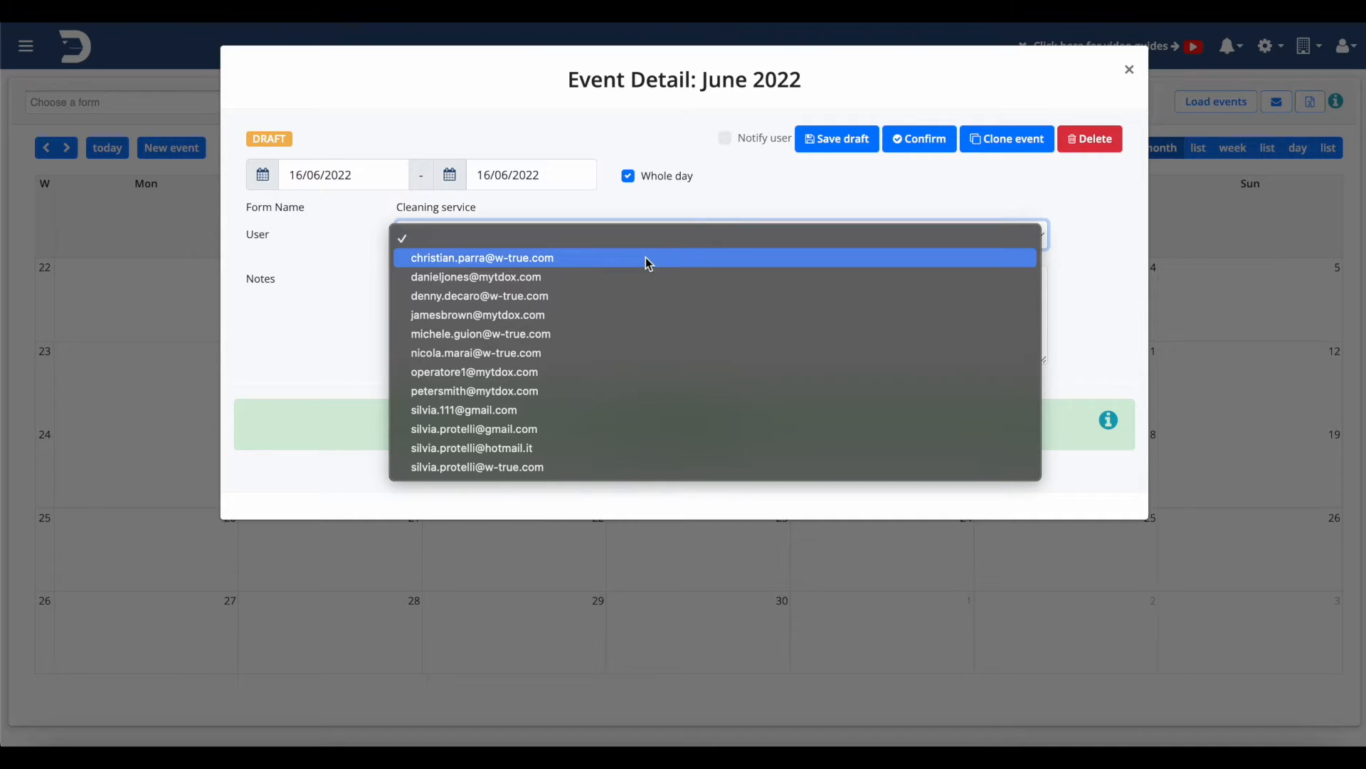
left_click(523, 469)
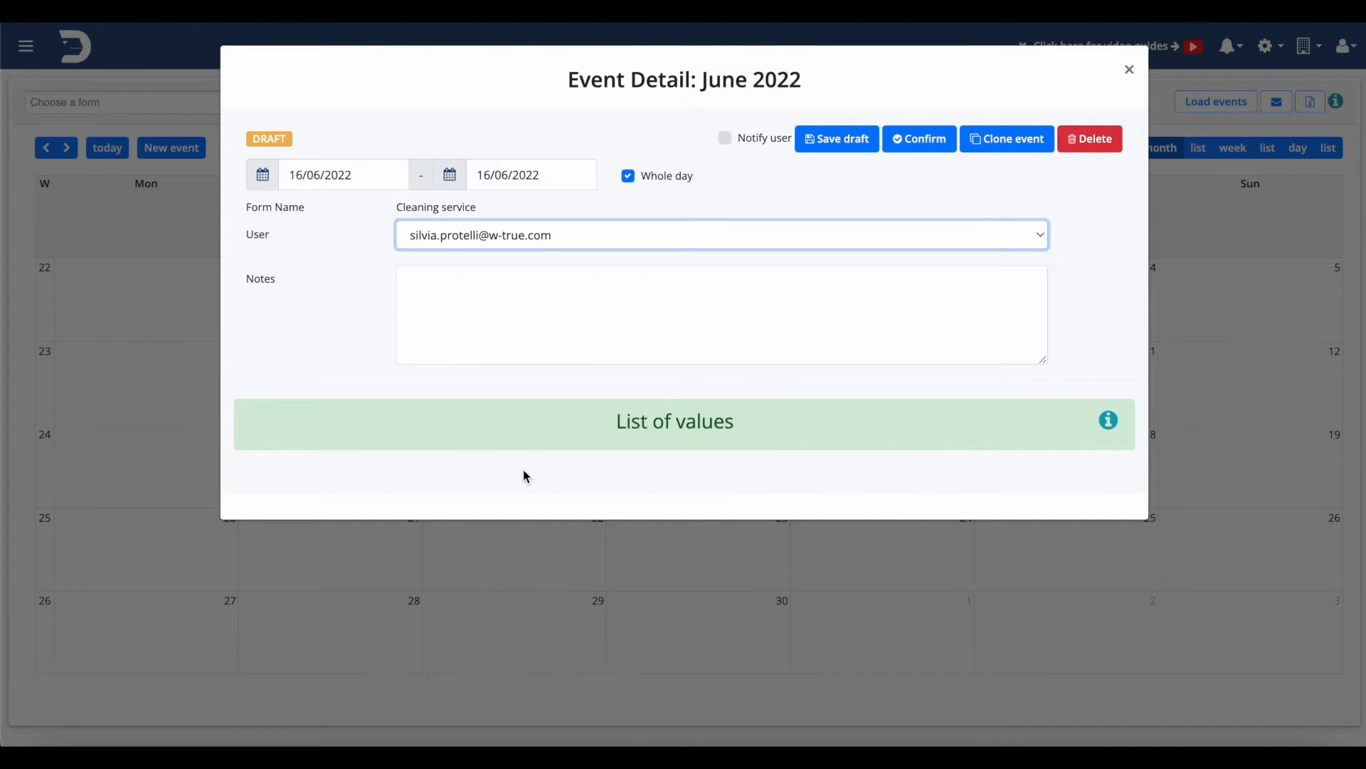
left_click(590, 328)
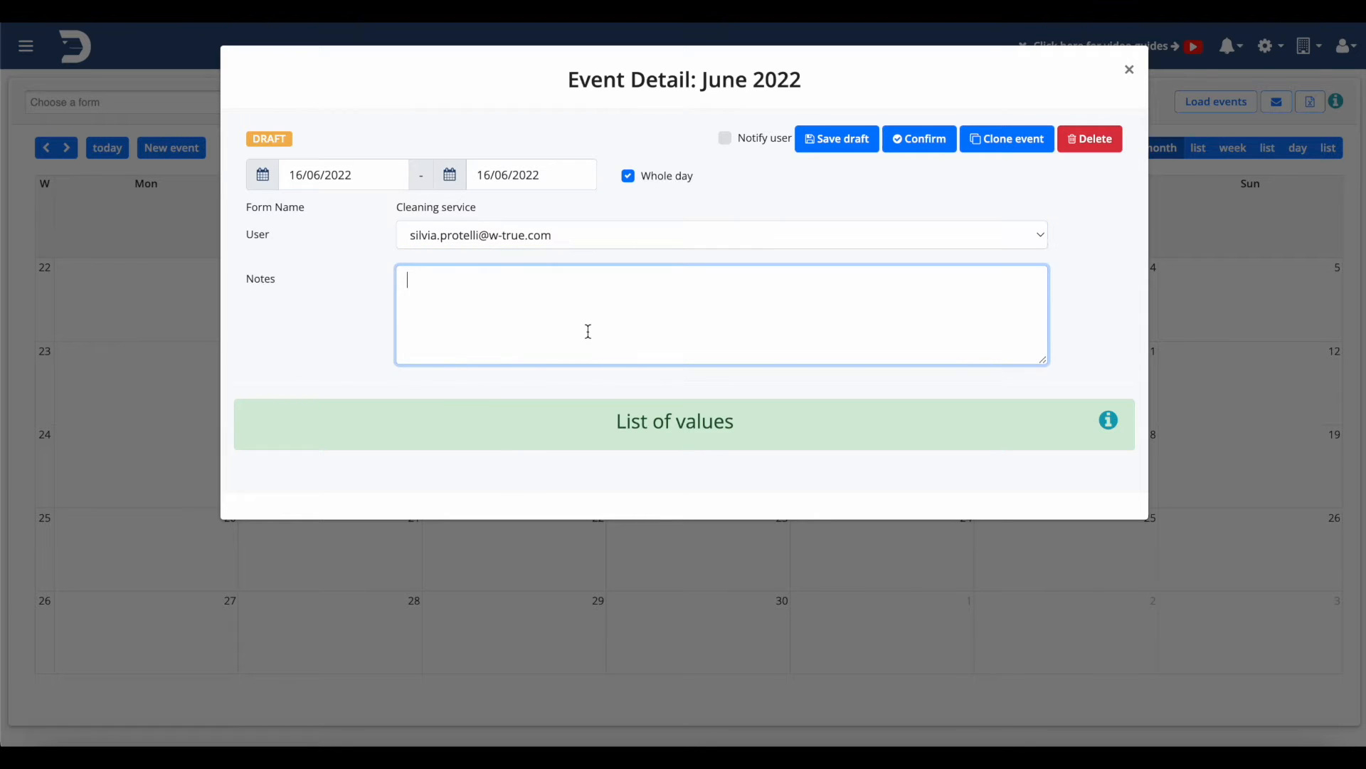
left_click(689, 386)
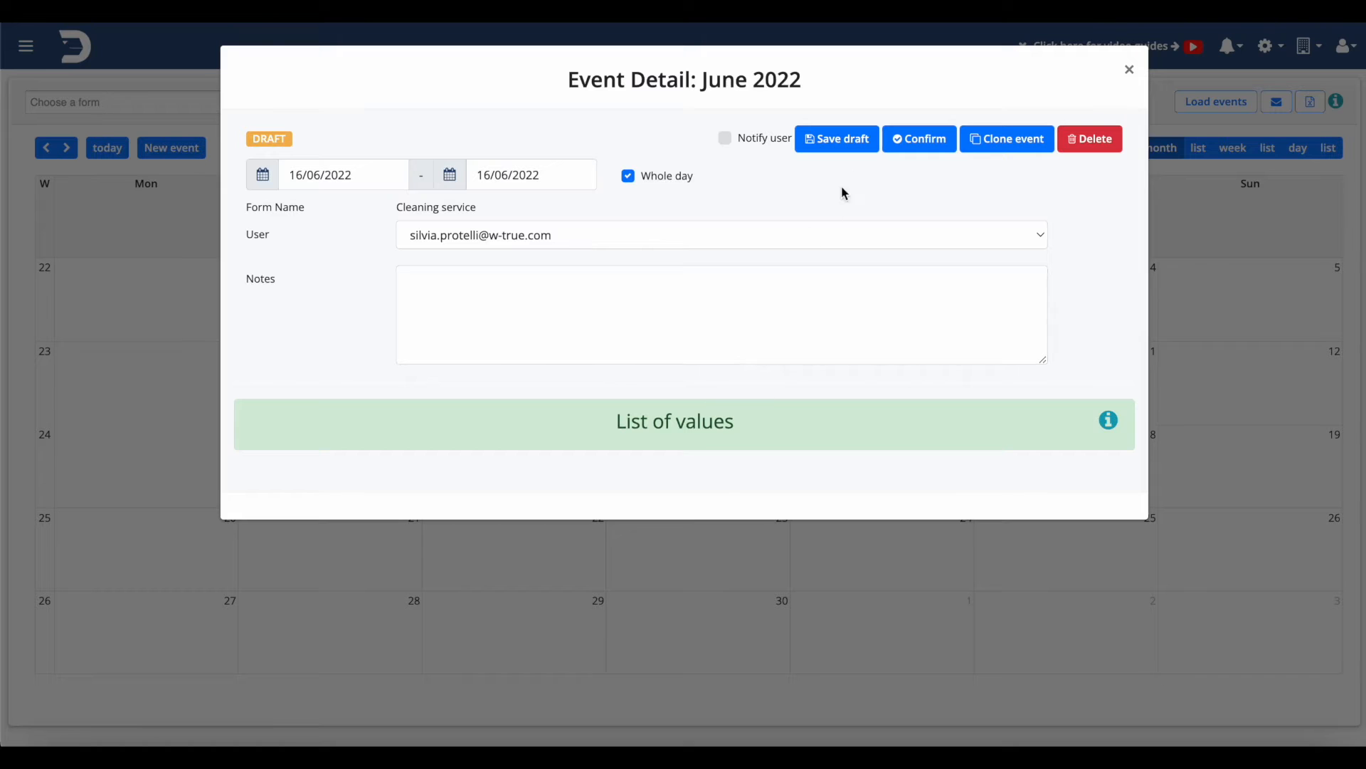
Save the draft, dismiss the Data saved message and close the event details
left_click(859, 144)
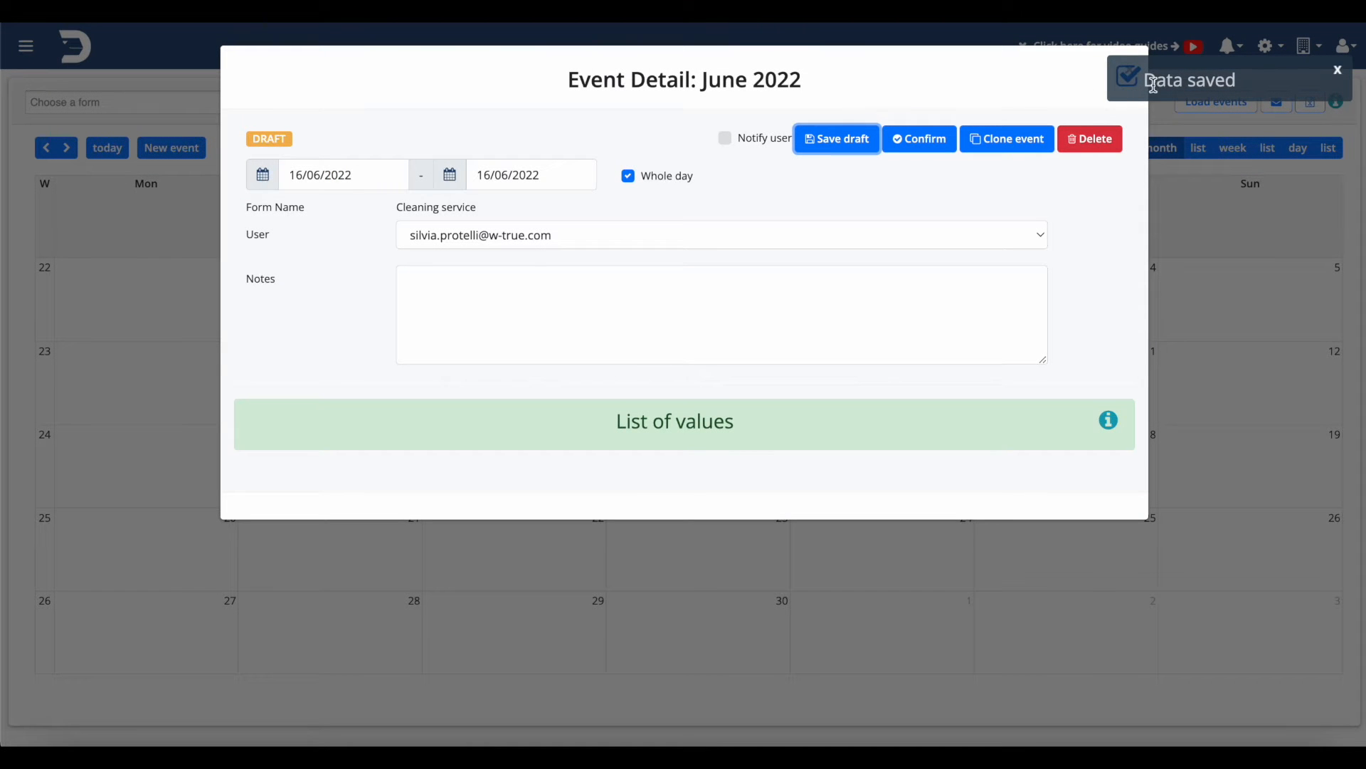
left_click(1338, 72)
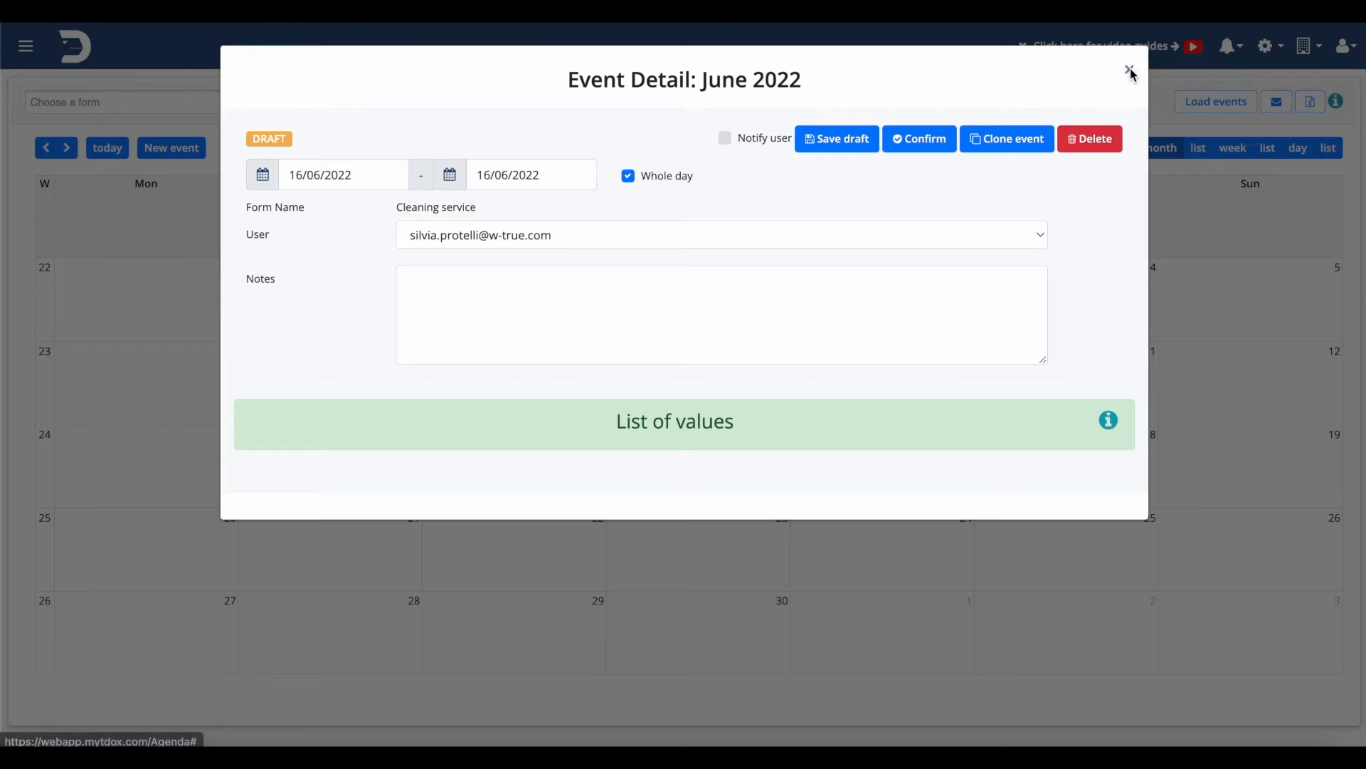
left_click(1129, 67)
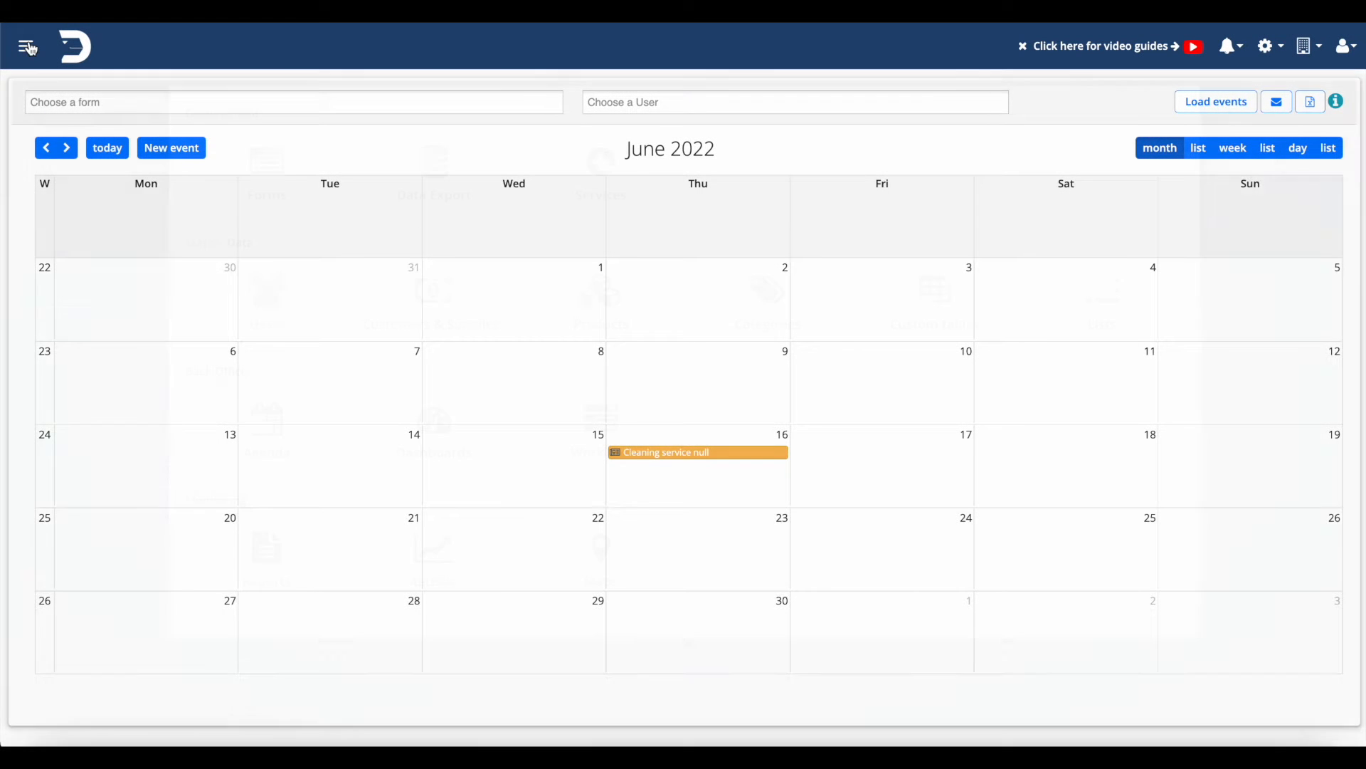
Open the Cleaning service form for editing from the Forms section
left_click(26, 46)
left_click(272, 207)
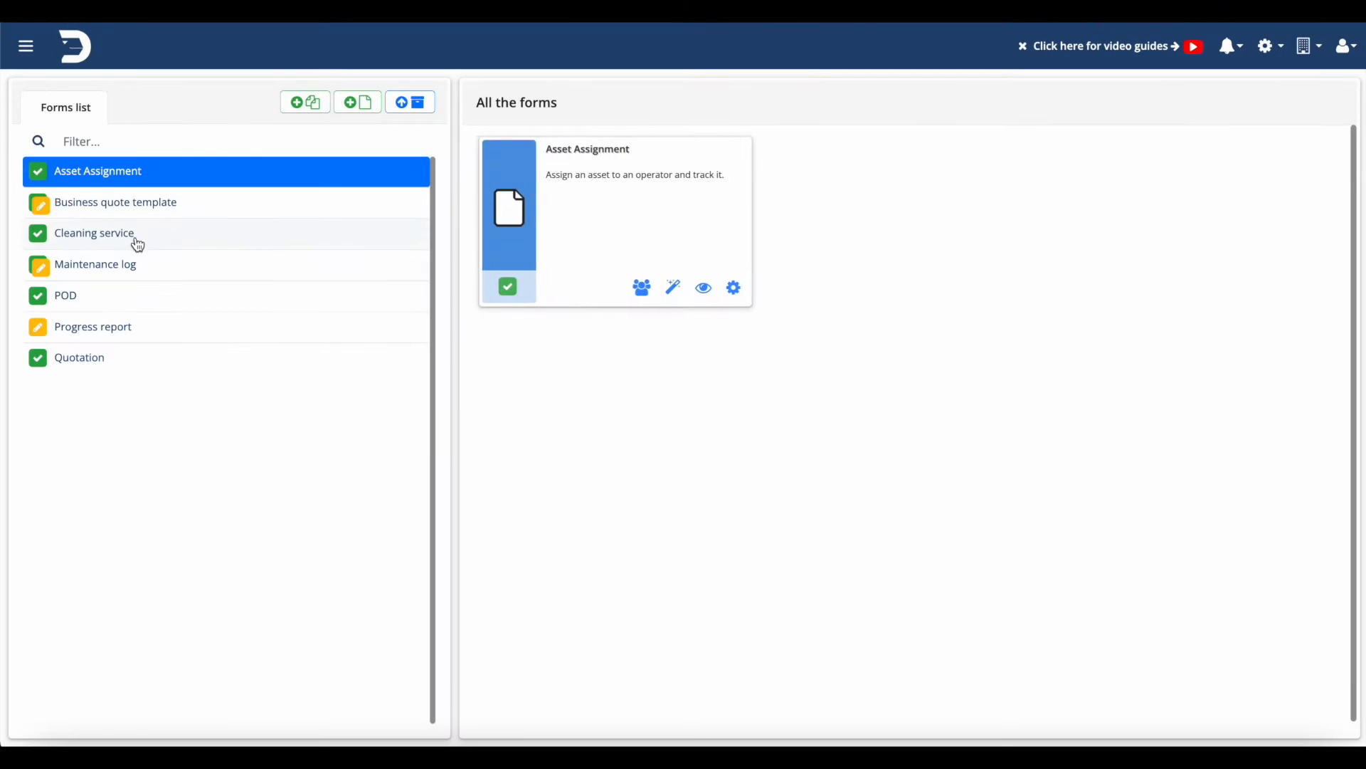
left_click(134, 235)
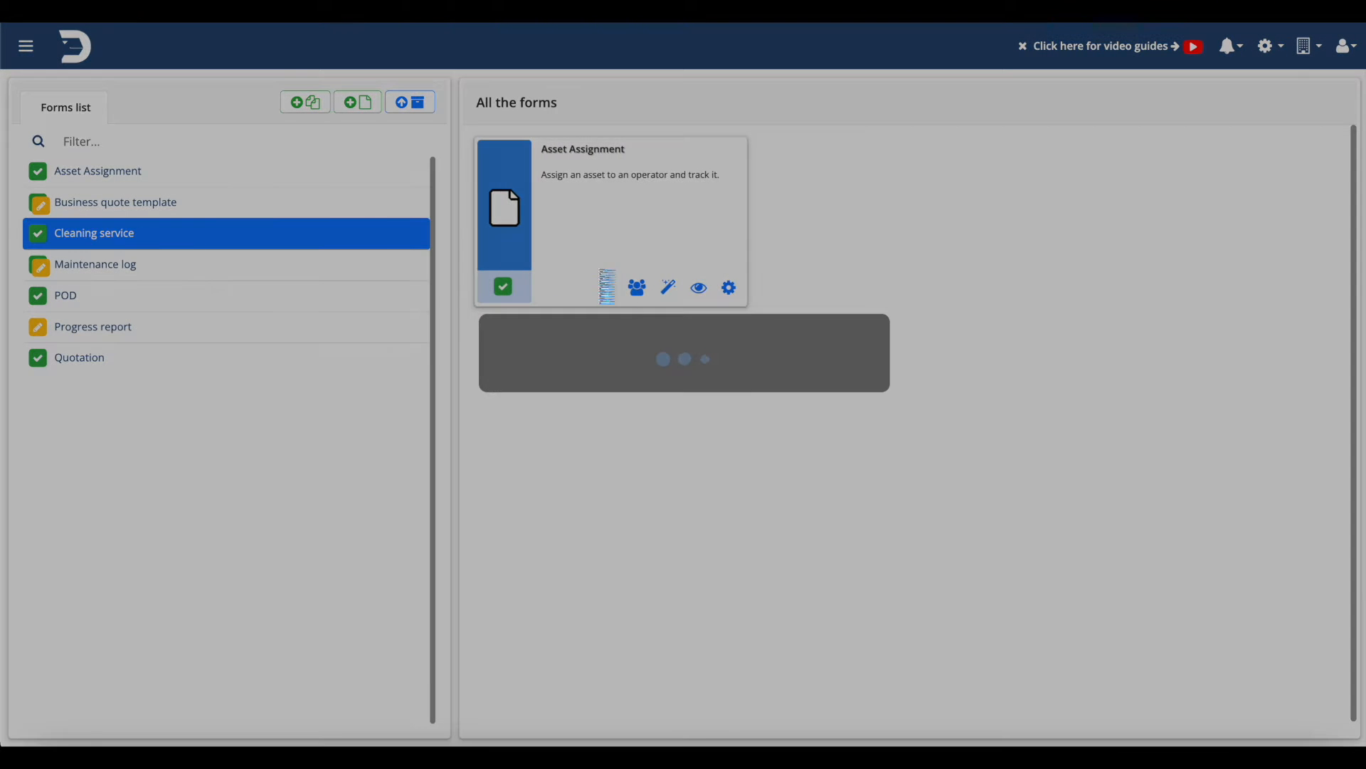
left_click(668, 291)
left_click(795, 217)
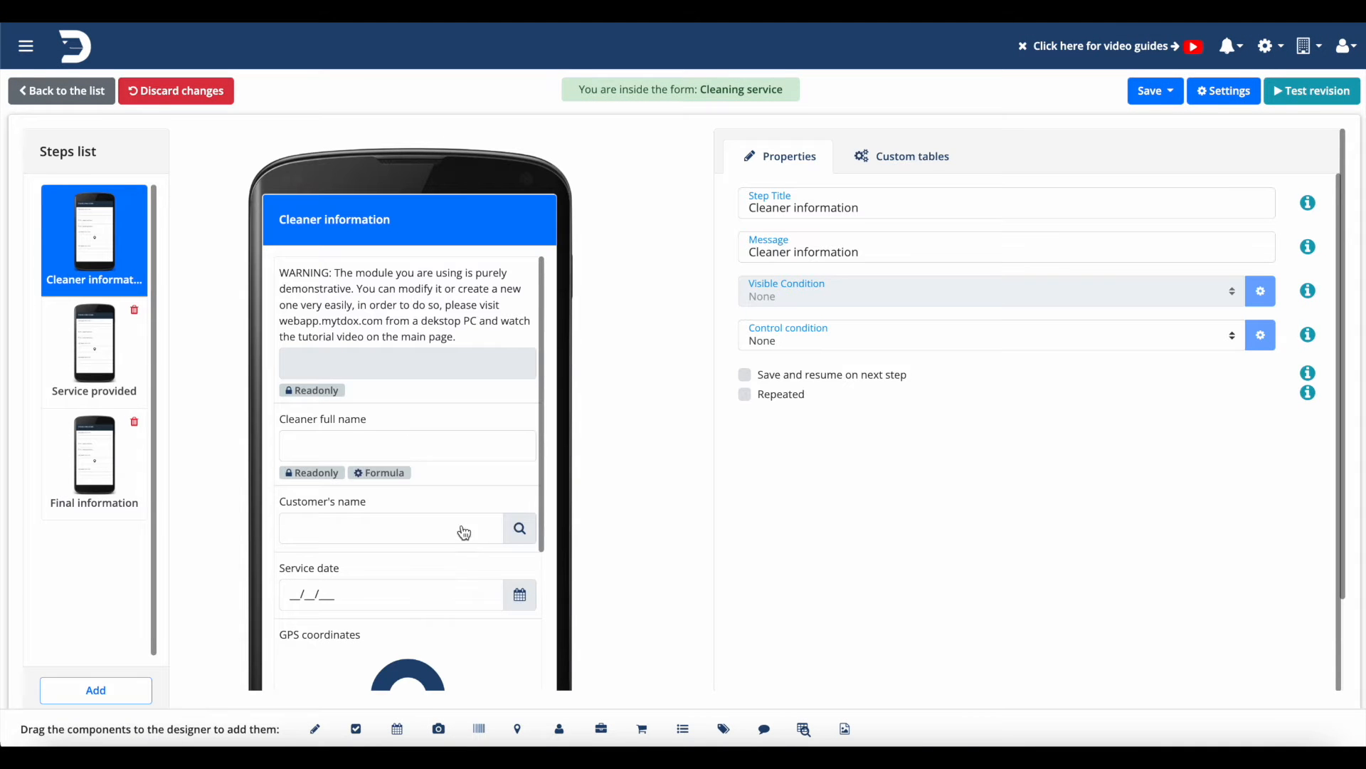
Make the Customer's name field schedulable in its Advanced settings
left_click(448, 448)
left_click(432, 515)
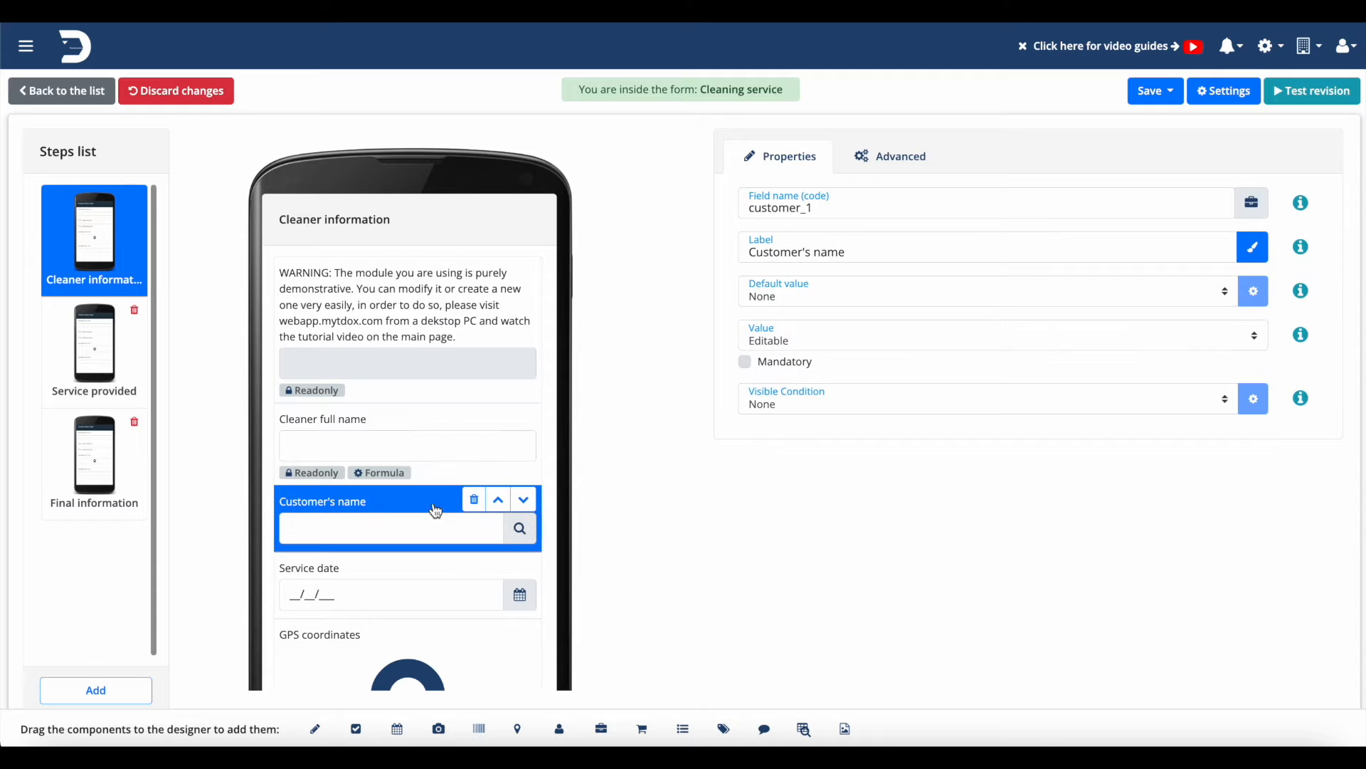
left_click(924, 160)
left_click(755, 223)
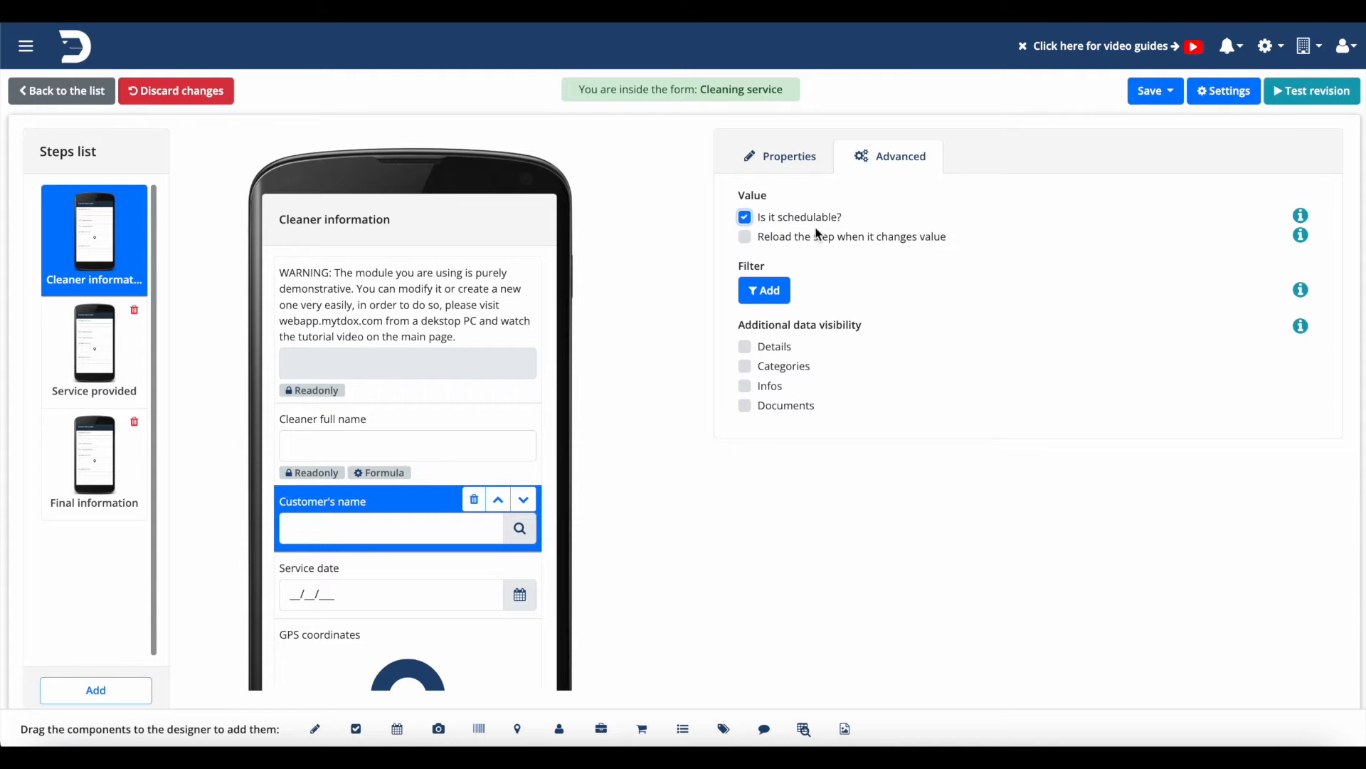
Save the form through to its PDF layout, then save and close the layout
left_click(1183, 94)
left_click(1169, 166)
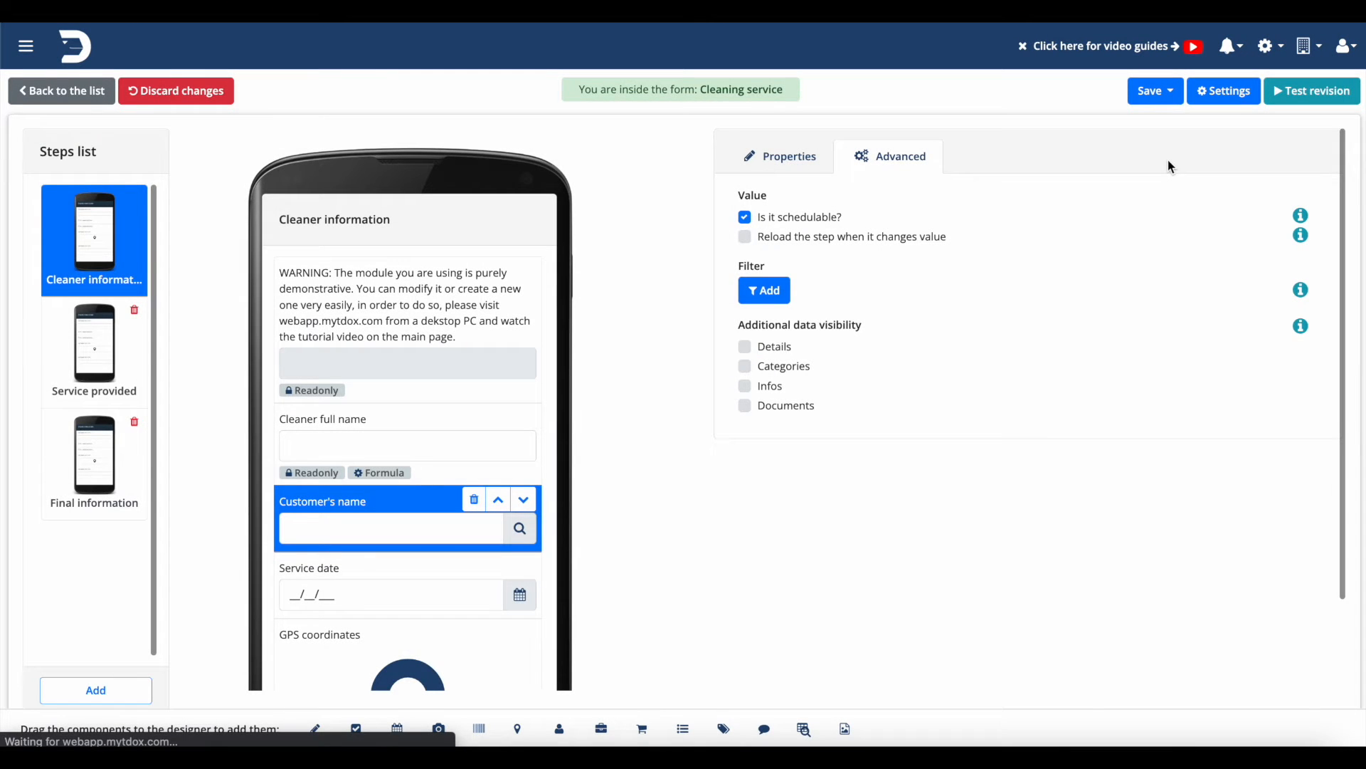
scroll(829, 391, "down", 2)
scroll(830, 391, "up", 2)
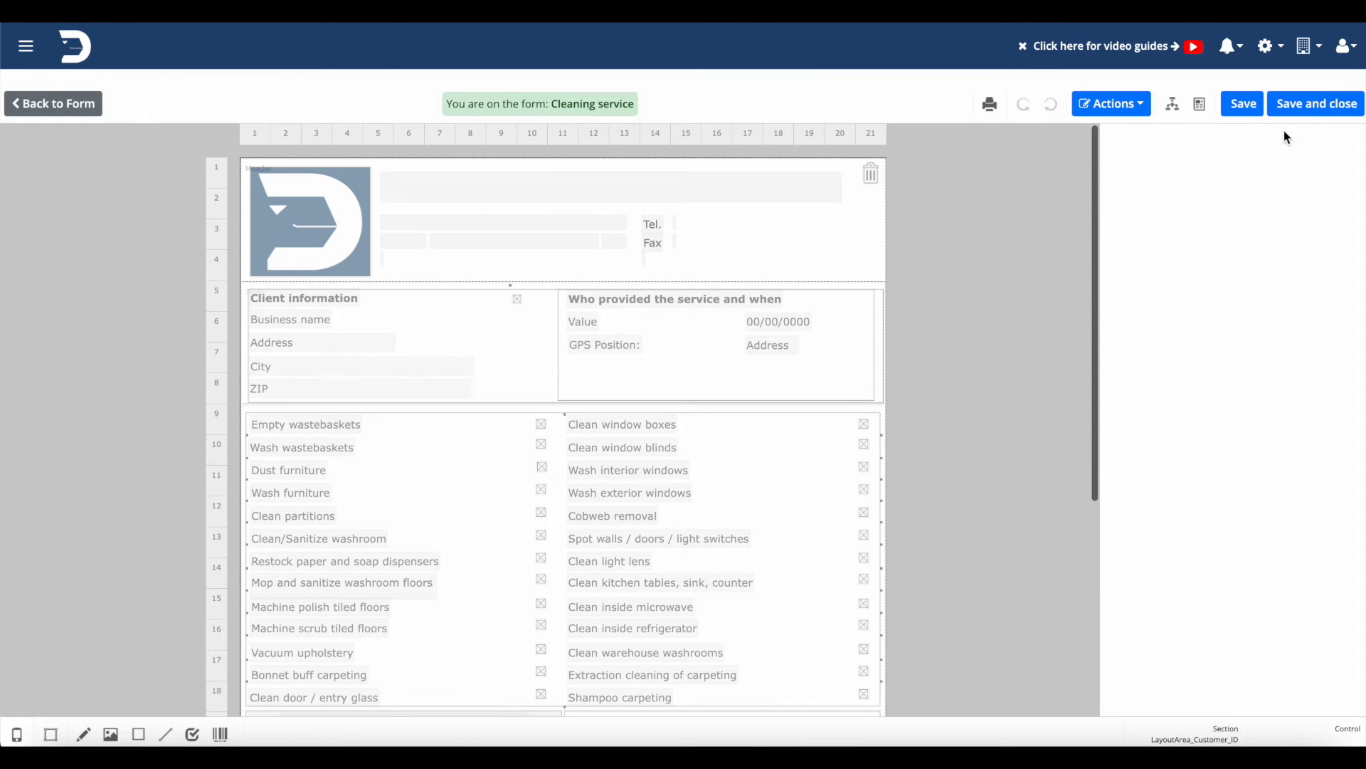
left_click(1313, 107)
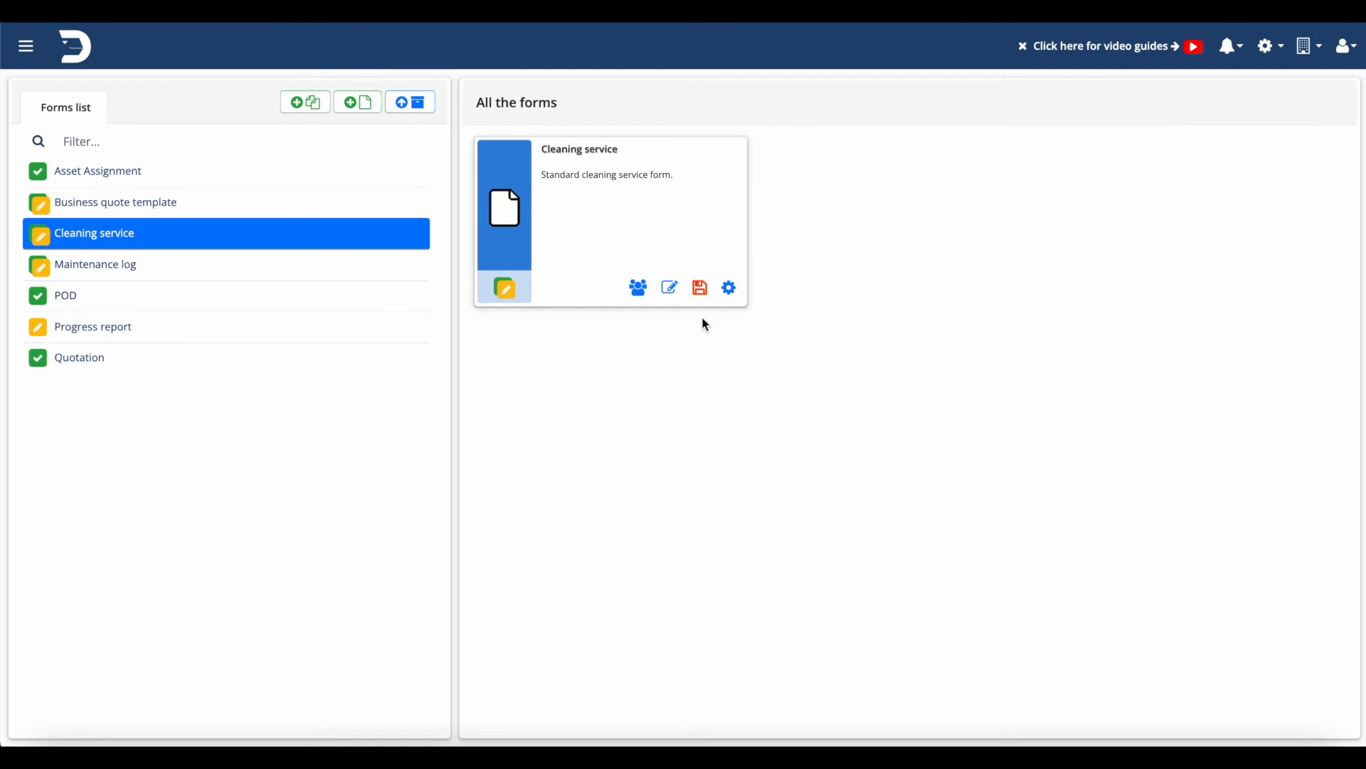
Publish the Cleaning service form and open the 16 June event from the reloaded Agenda
left_click(700, 288)
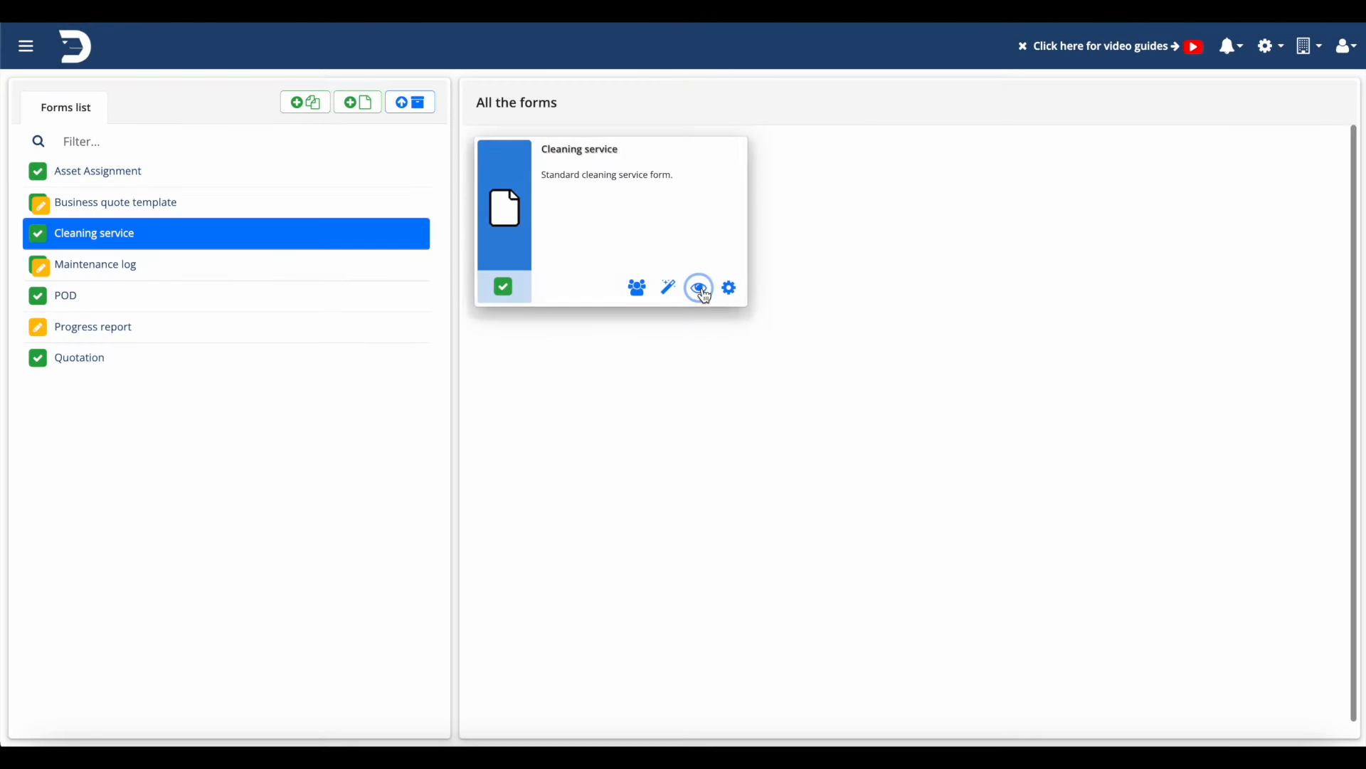
left_click(25, 46)
left_click(274, 479)
left_click(1216, 101)
left_click(704, 451)
left_click(1130, 69)
left_click(678, 450)
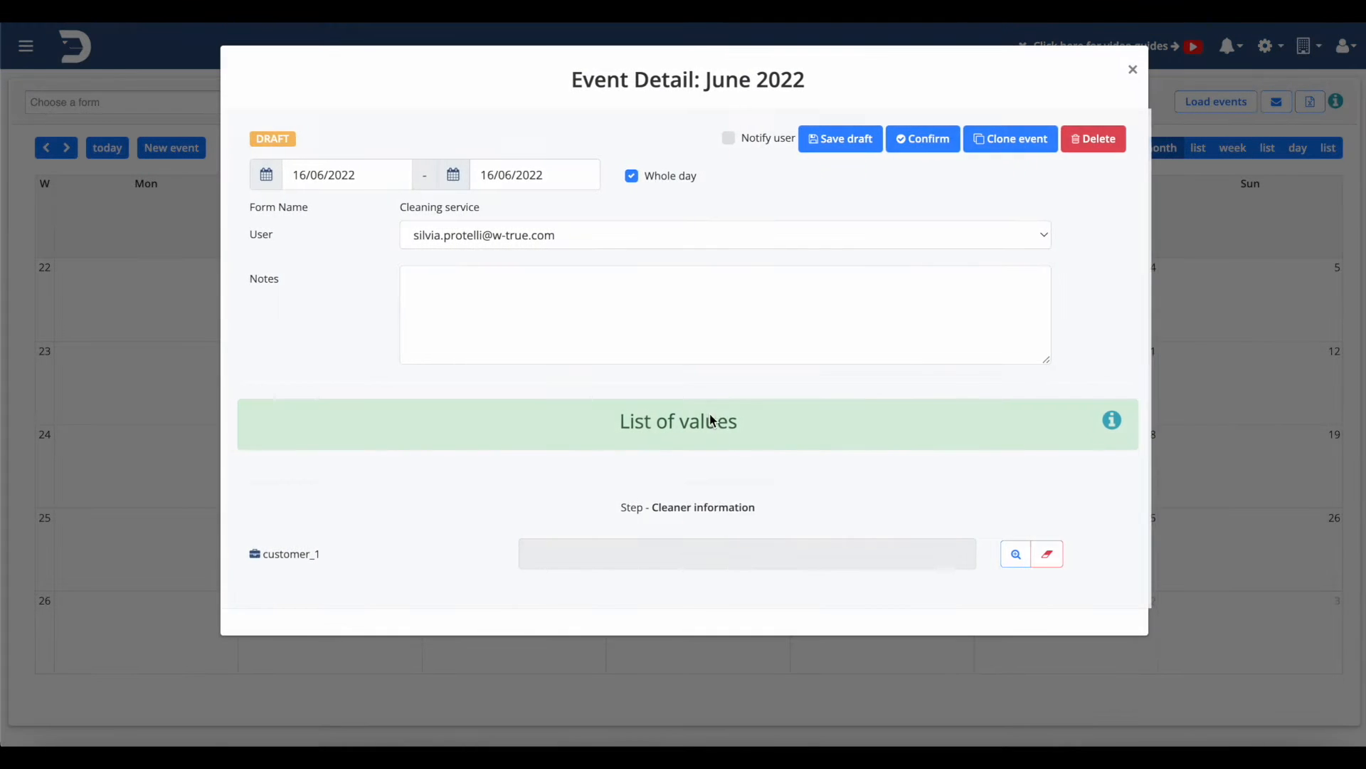
Pick a customer through the magnifier search and confirm the event
left_click(1013, 555)
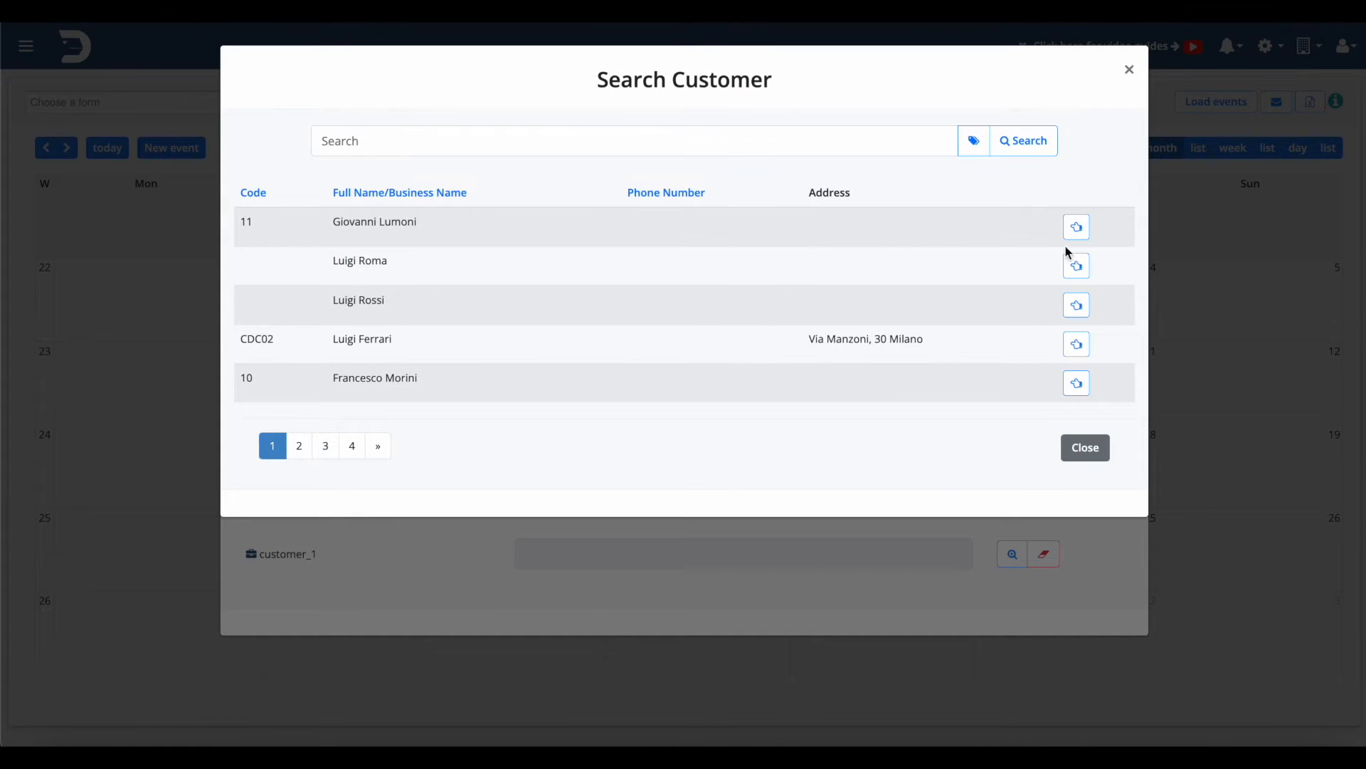
left_click(1077, 228)
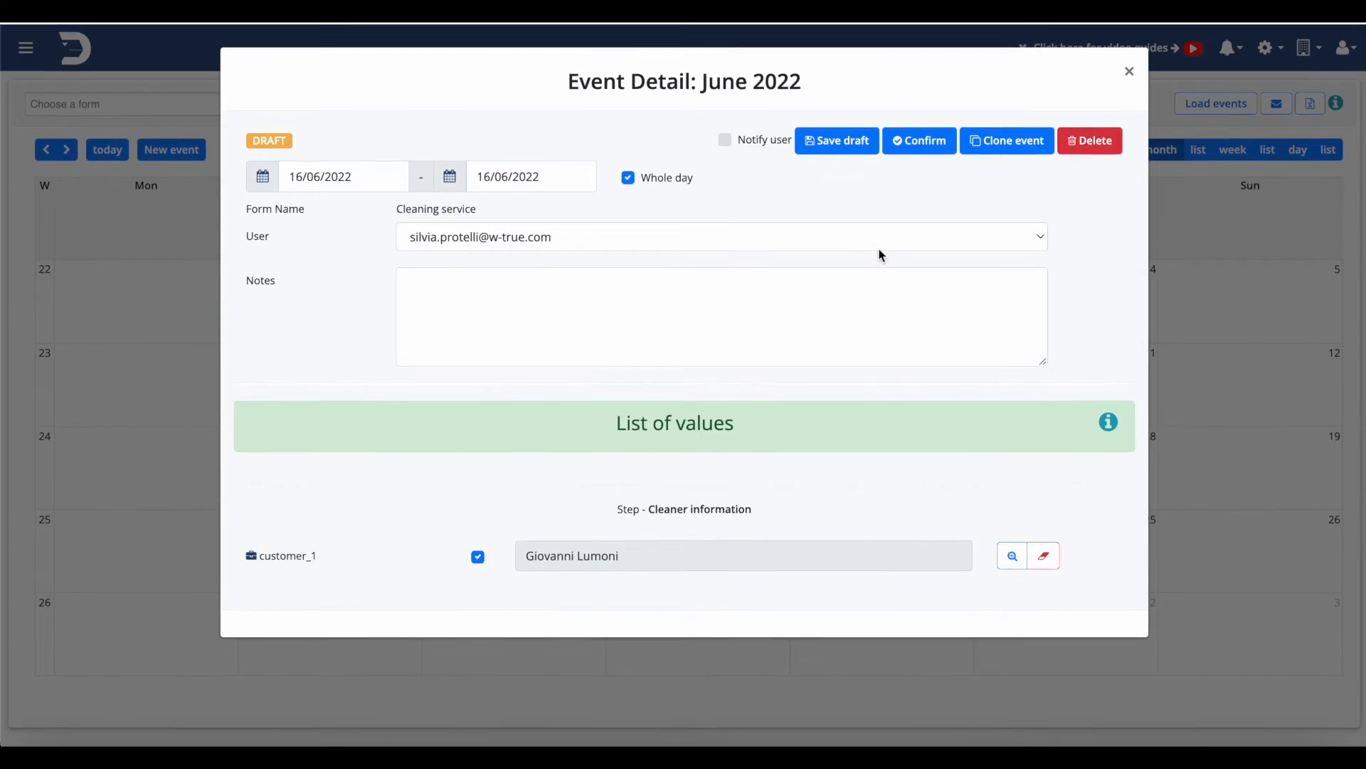
left_click(924, 143)
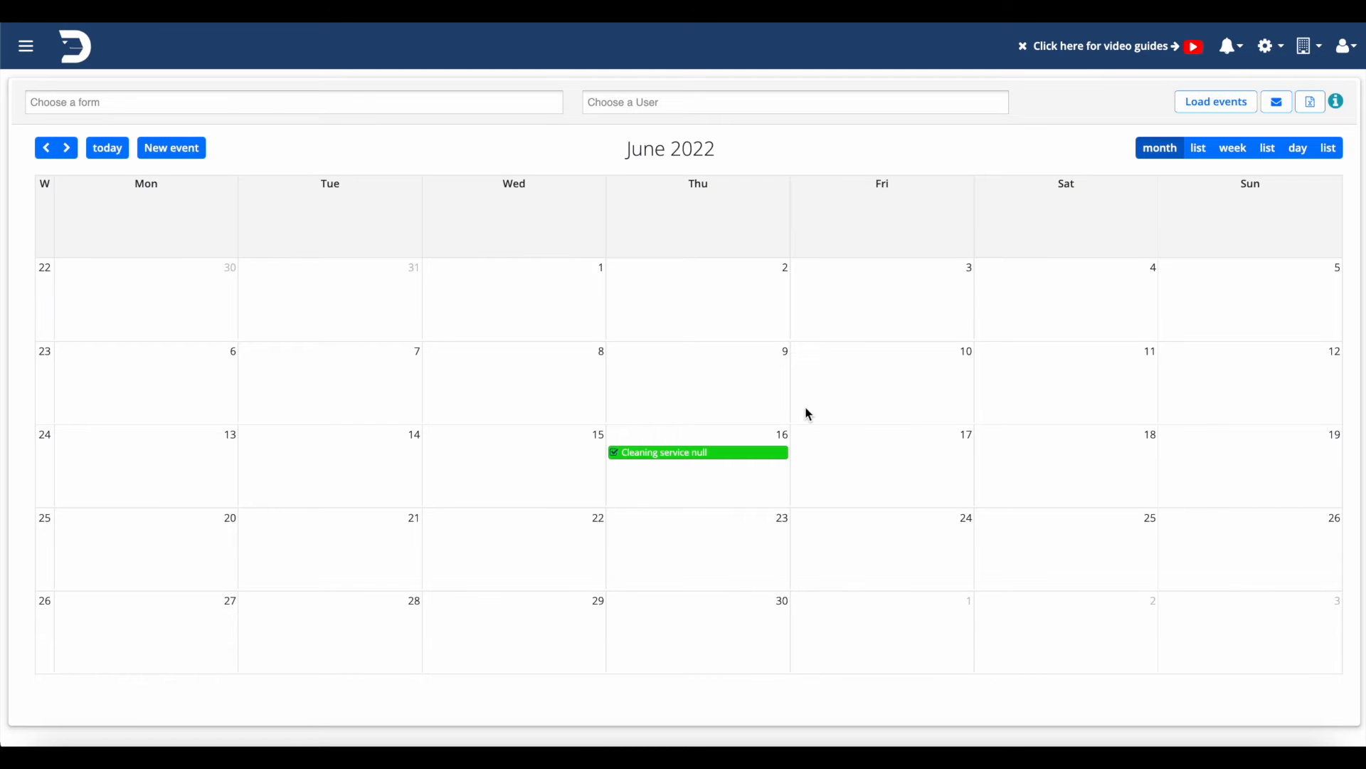
Turn on notifying the assigned user, save the confirmed event, then reopen and close its details
left_click(756, 453)
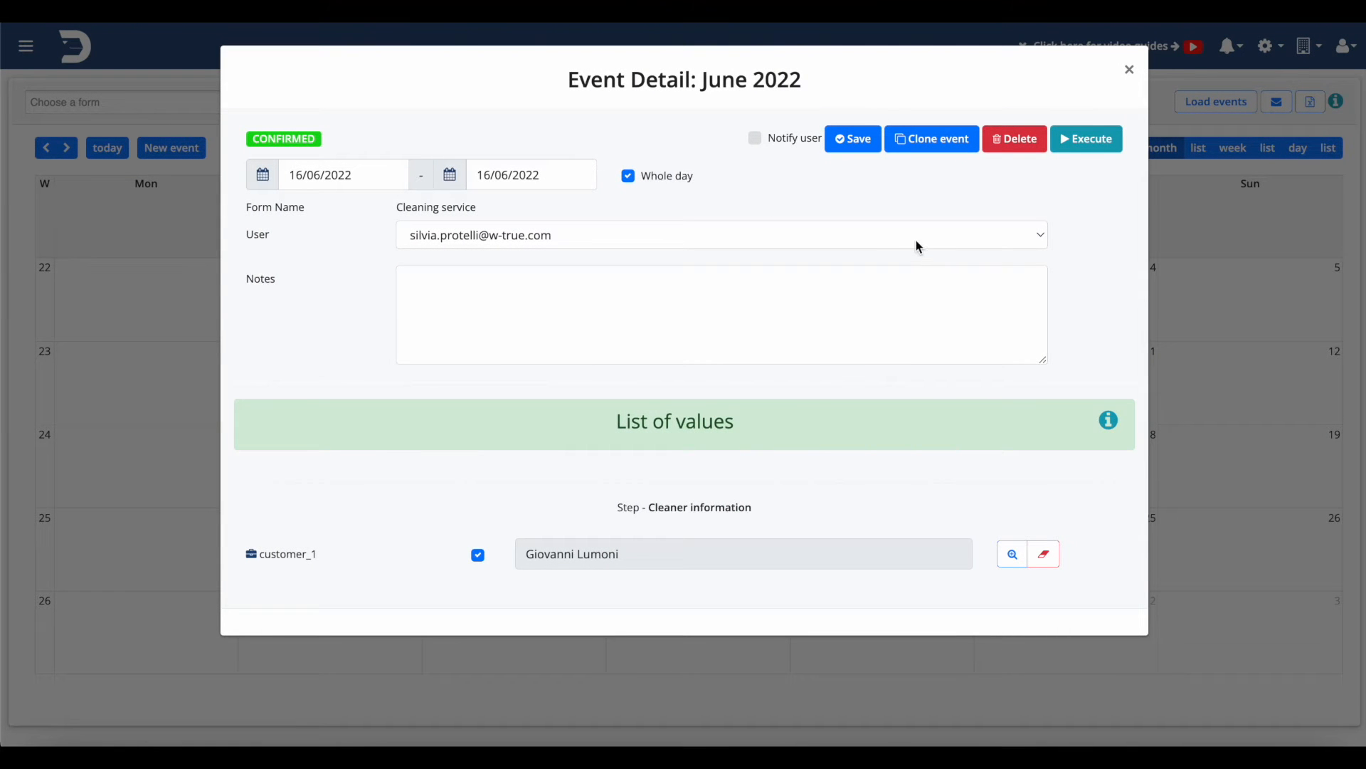
left_click(755, 138)
left_click(869, 144)
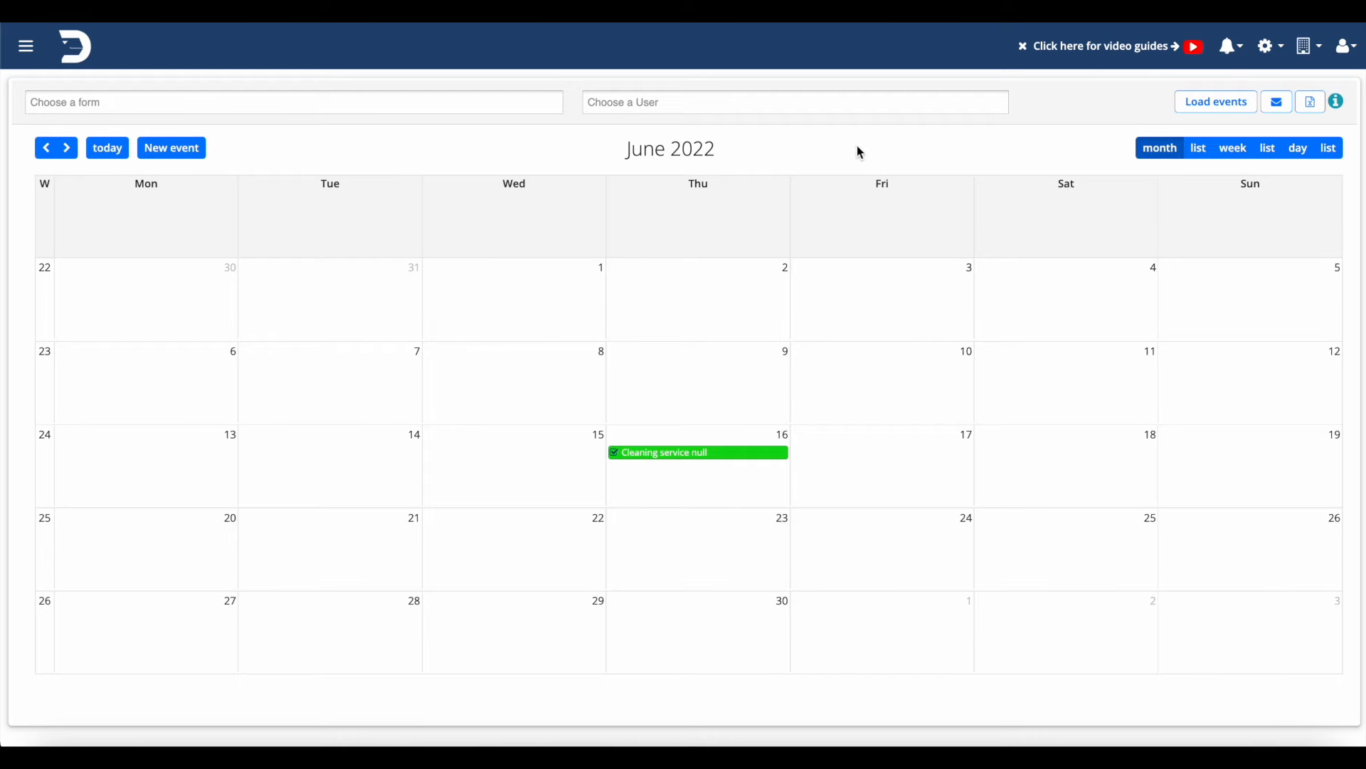
left_click(699, 455)
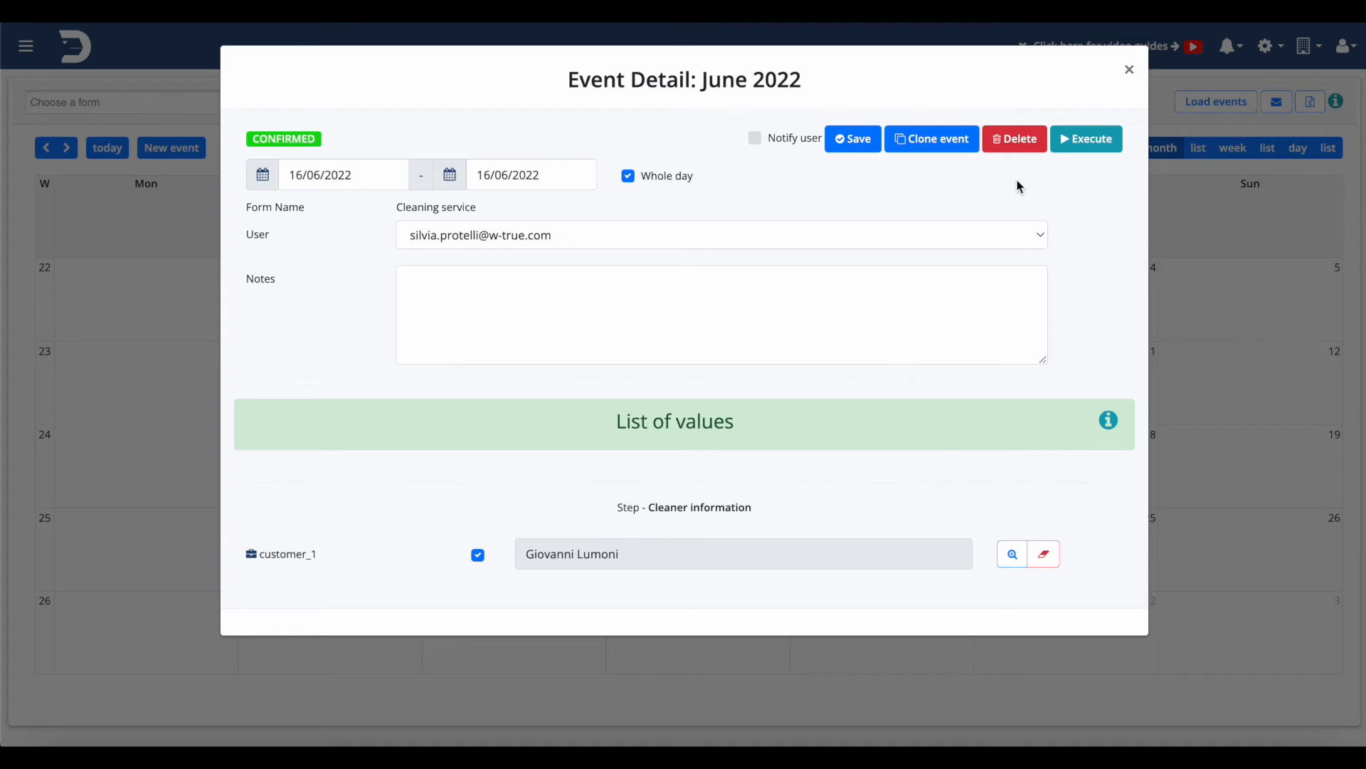
left_click(1132, 70)
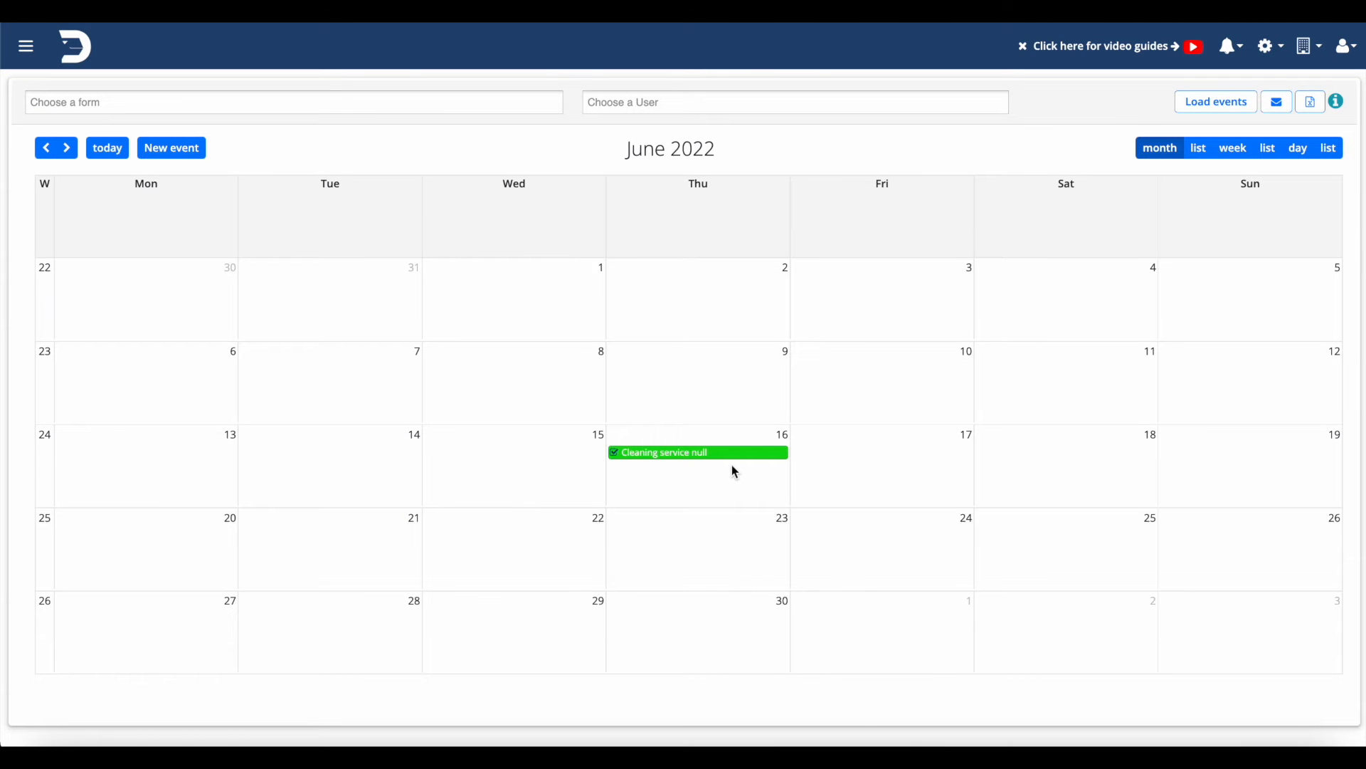
left_click(730, 458)
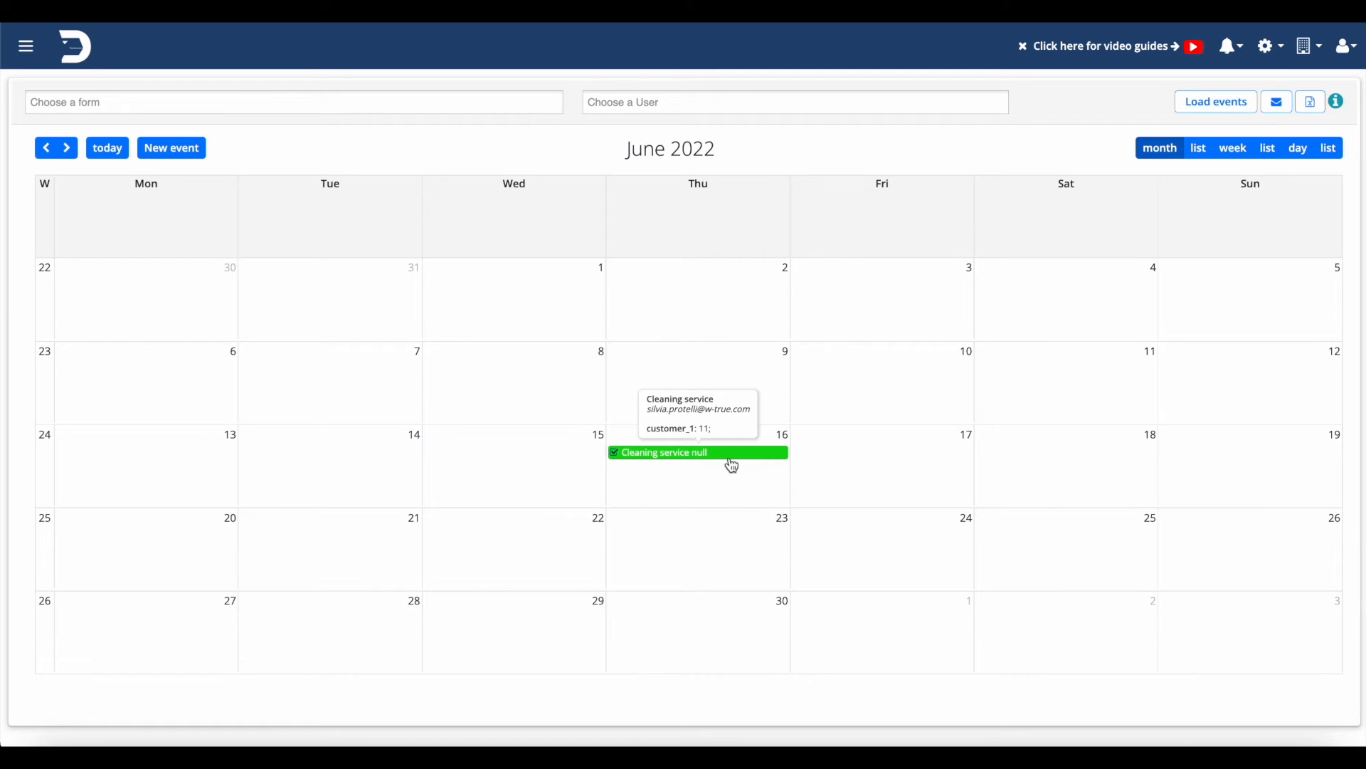
left_click(1277, 103)
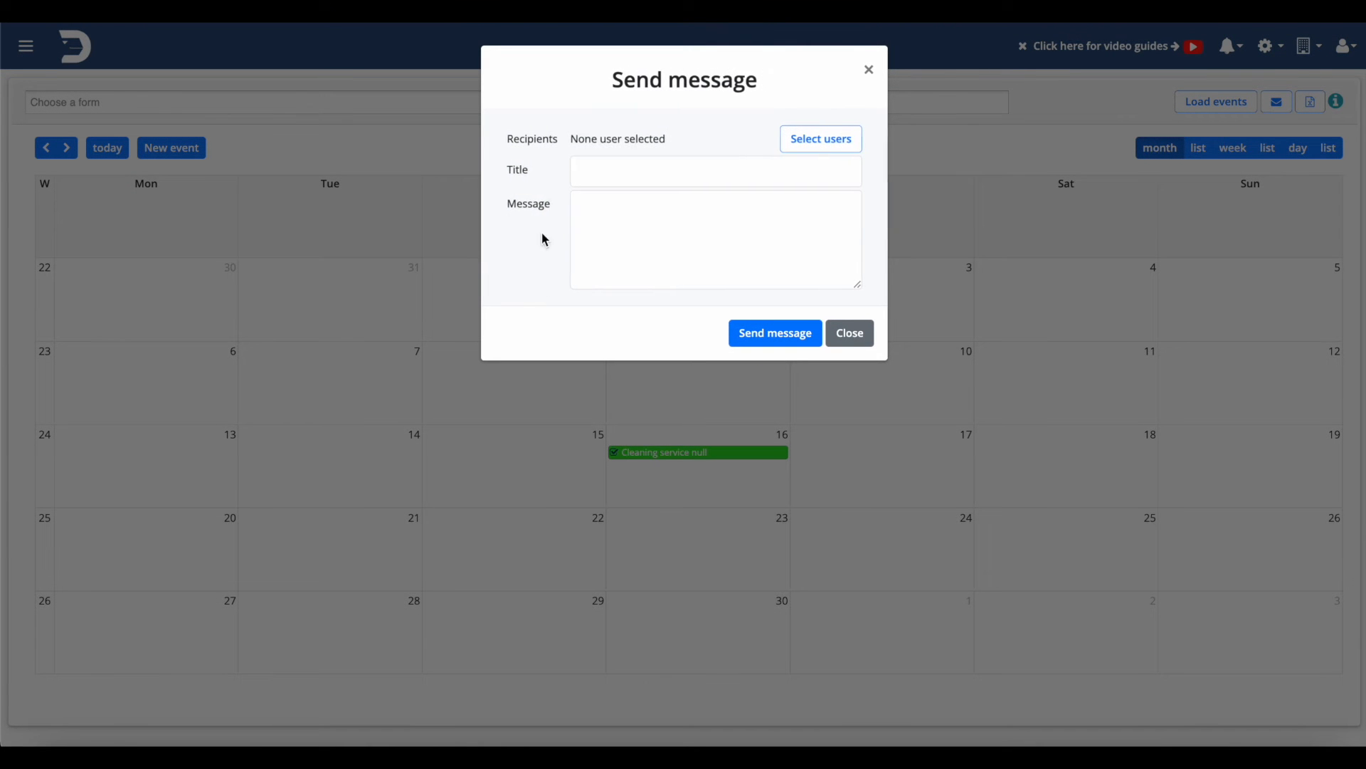
left_click(787, 136)
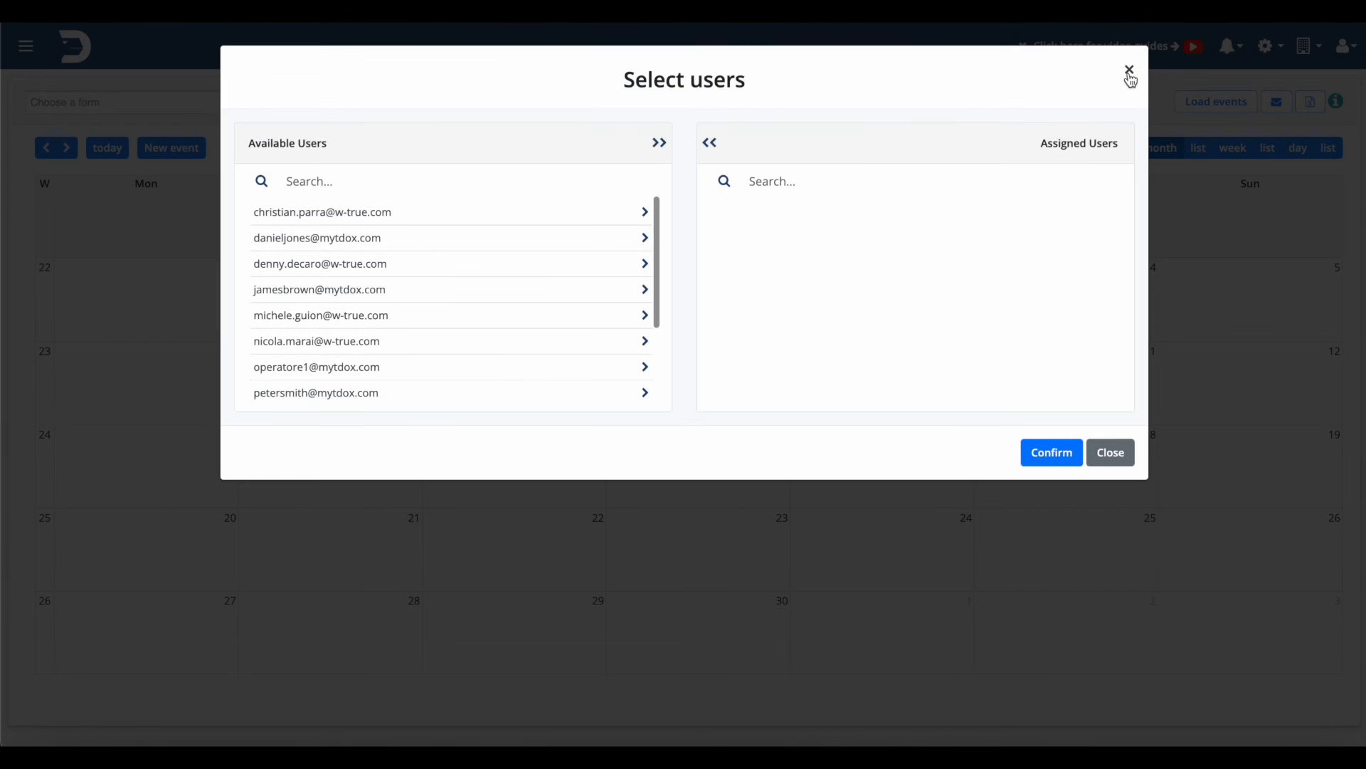
left_click(1130, 71)
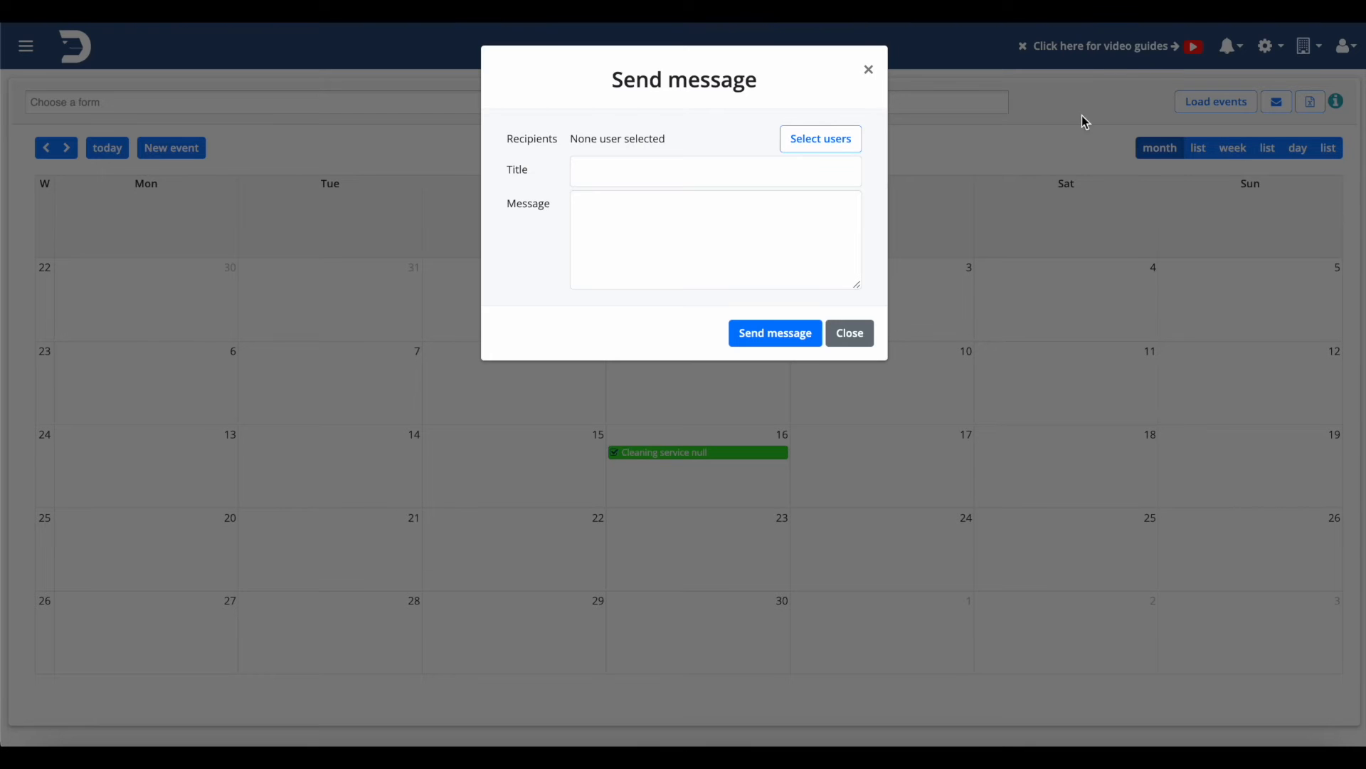
left_click(869, 67)
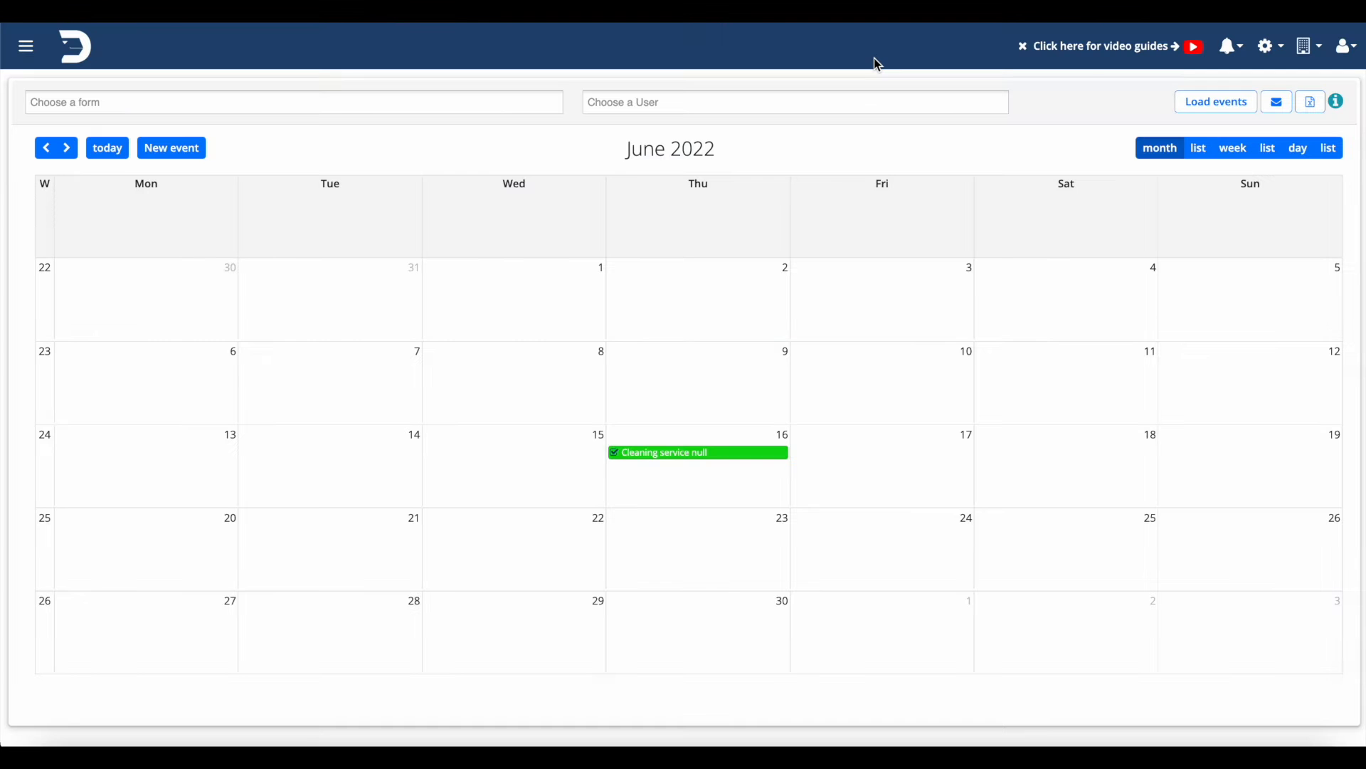
Export an empty Excel events template and open the downloaded AgendaTemplate.xlsx
left_click(1314, 107)
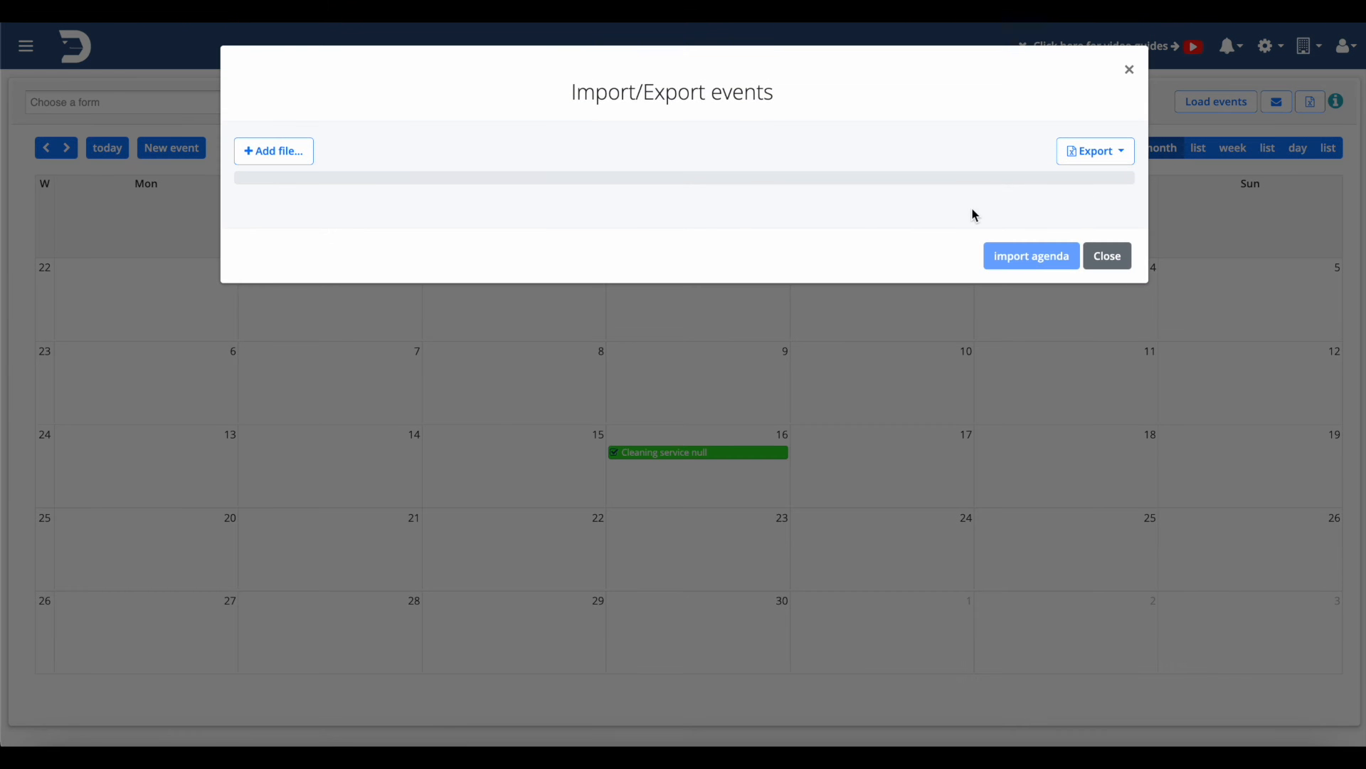
left_click(1120, 151)
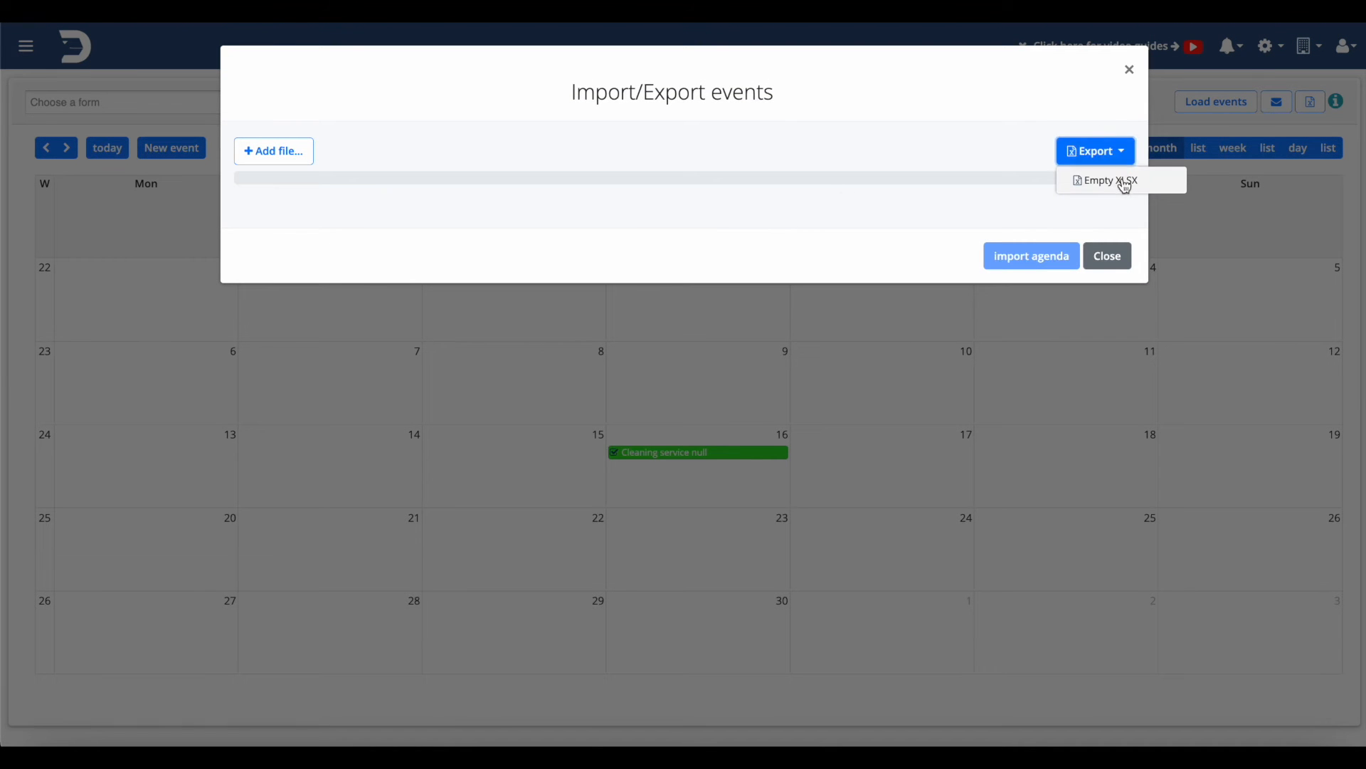
left_click(1124, 184)
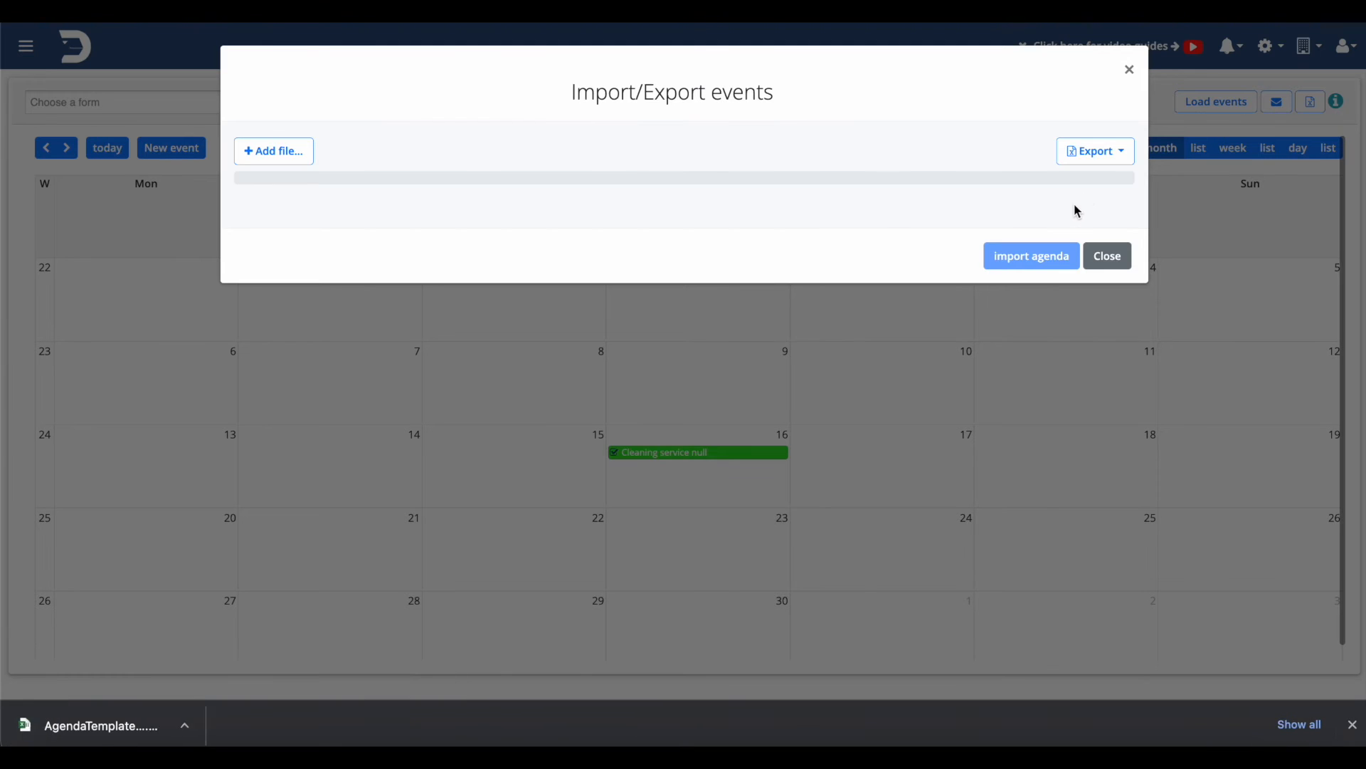
left_click(111, 725)
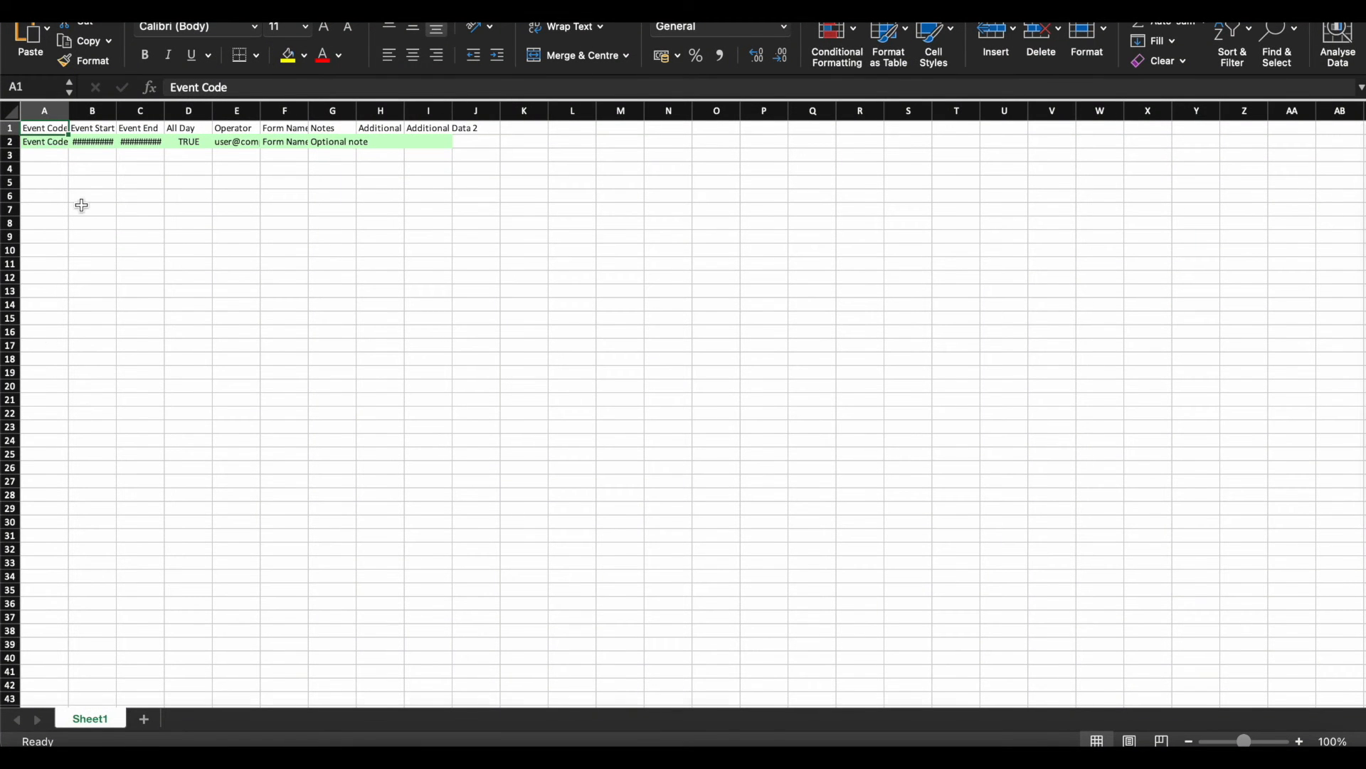
Set Event Code in A2 to 1 and confirm B2 and C2 as 27/05/2022 00:00:00
key("Right")
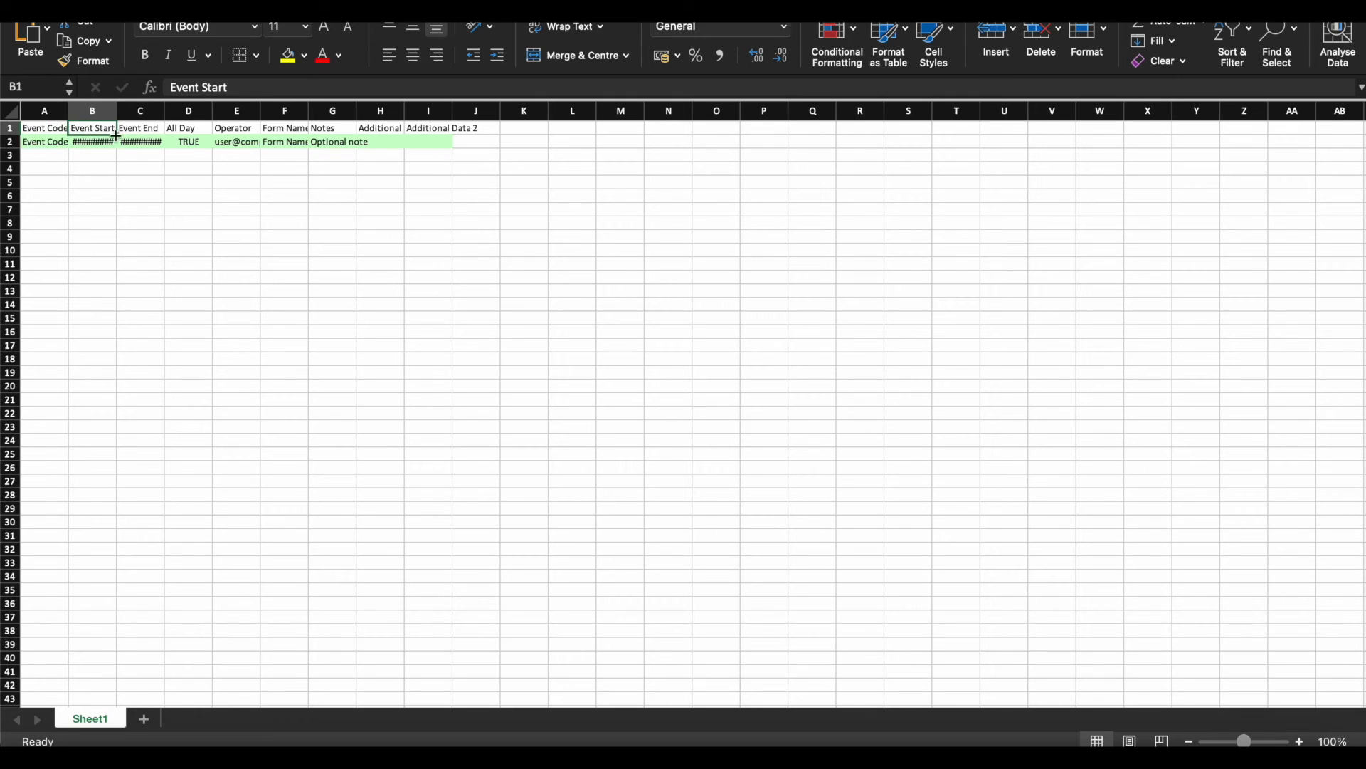
double_click(56, 143)
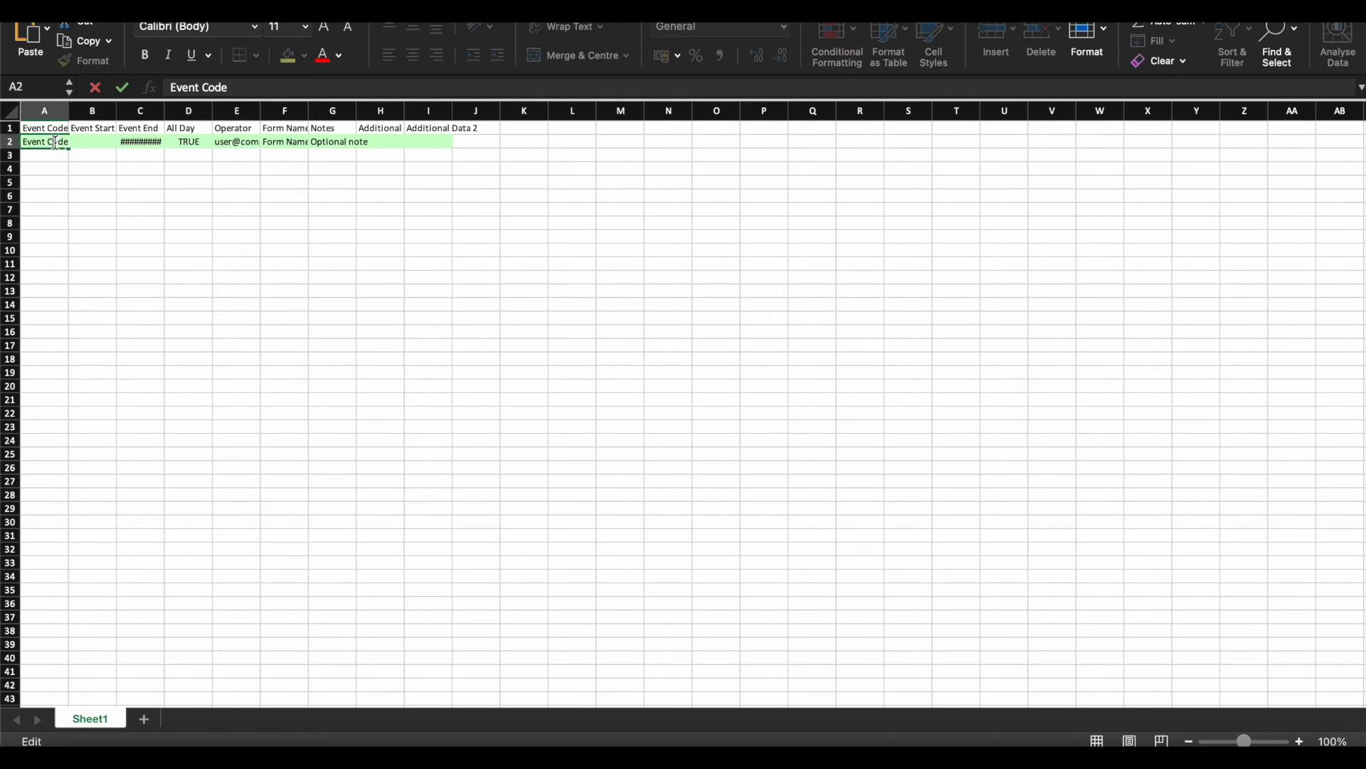
triple_click(55, 142)
type("00")
left_click(91, 194)
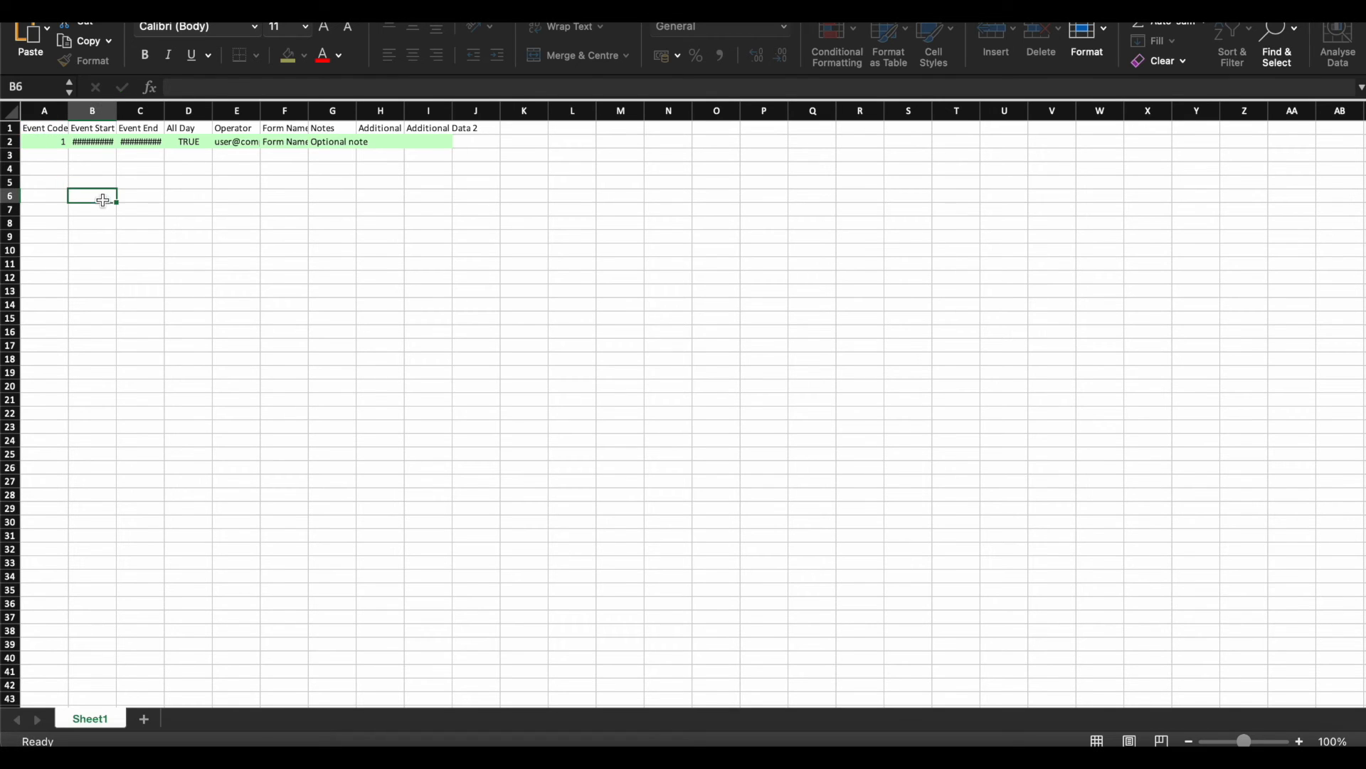
double_click(102, 141)
left_click(103, 164)
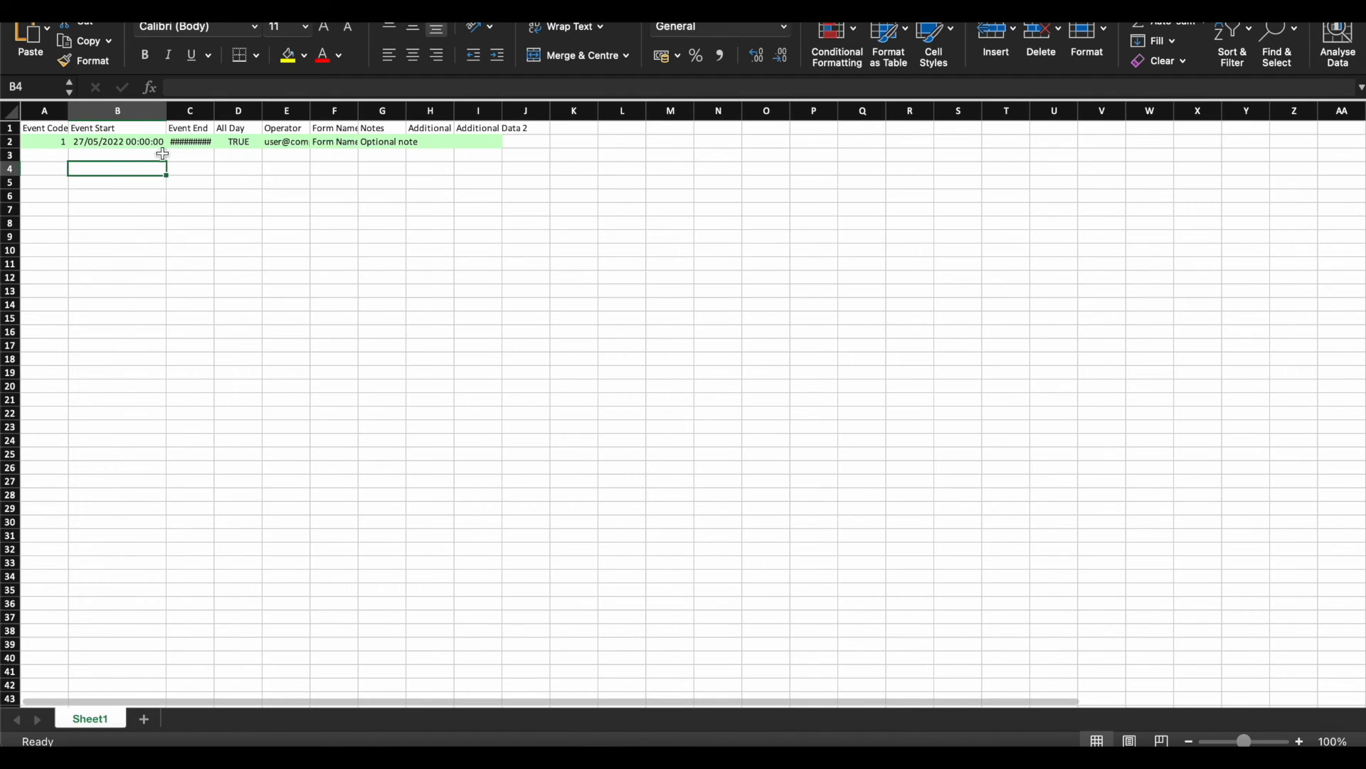
left_click(191, 141)
double_click(192, 142)
left_click(191, 182)
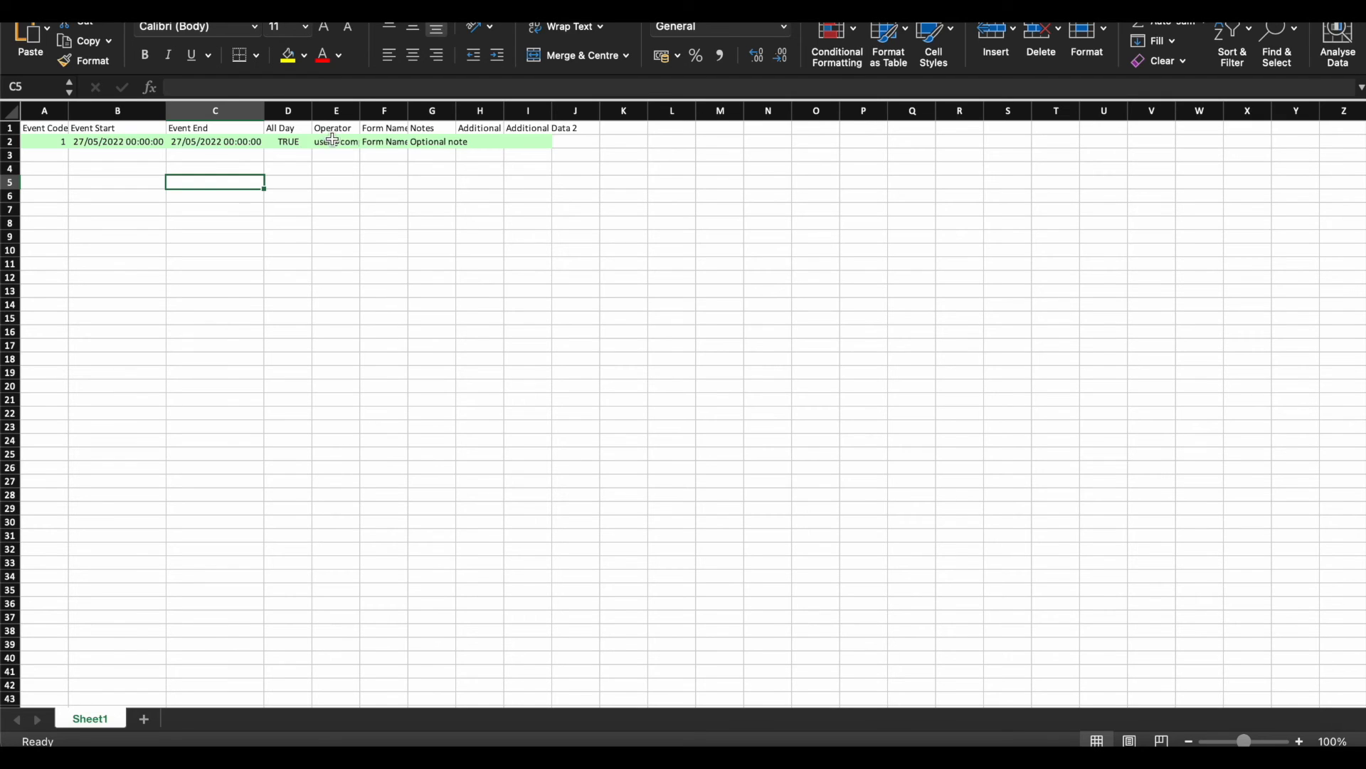
Replace the placeholder in operator cell E2 with the operator's real e-mail address
left_click(333, 142)
double_click(334, 141)
key("BackSpace")
key("BackSpace")
key("BackSpace")
key("BackSpace")
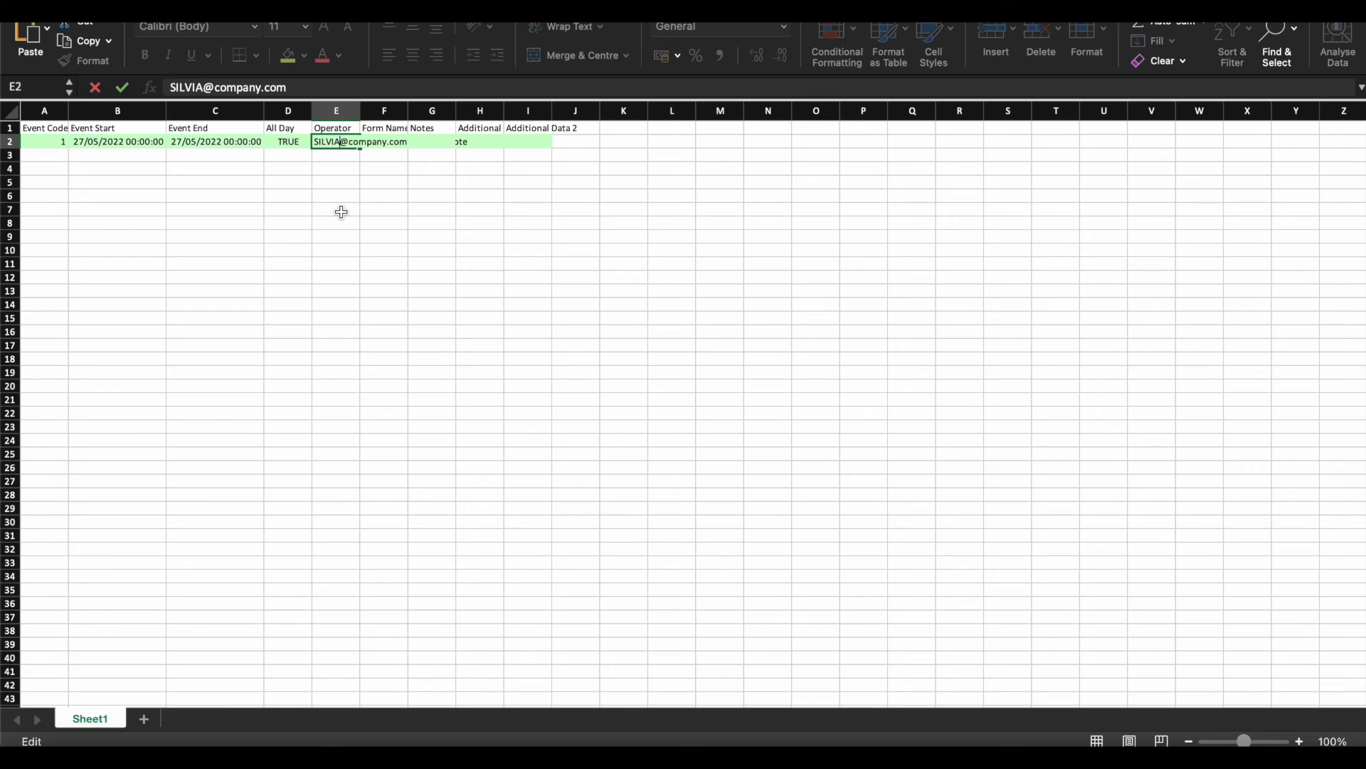
key("BackSpace")
key("BackSpace")
key("BackSpace")
key("BackSpace")
key("BackSpace")
key("BackSpace")
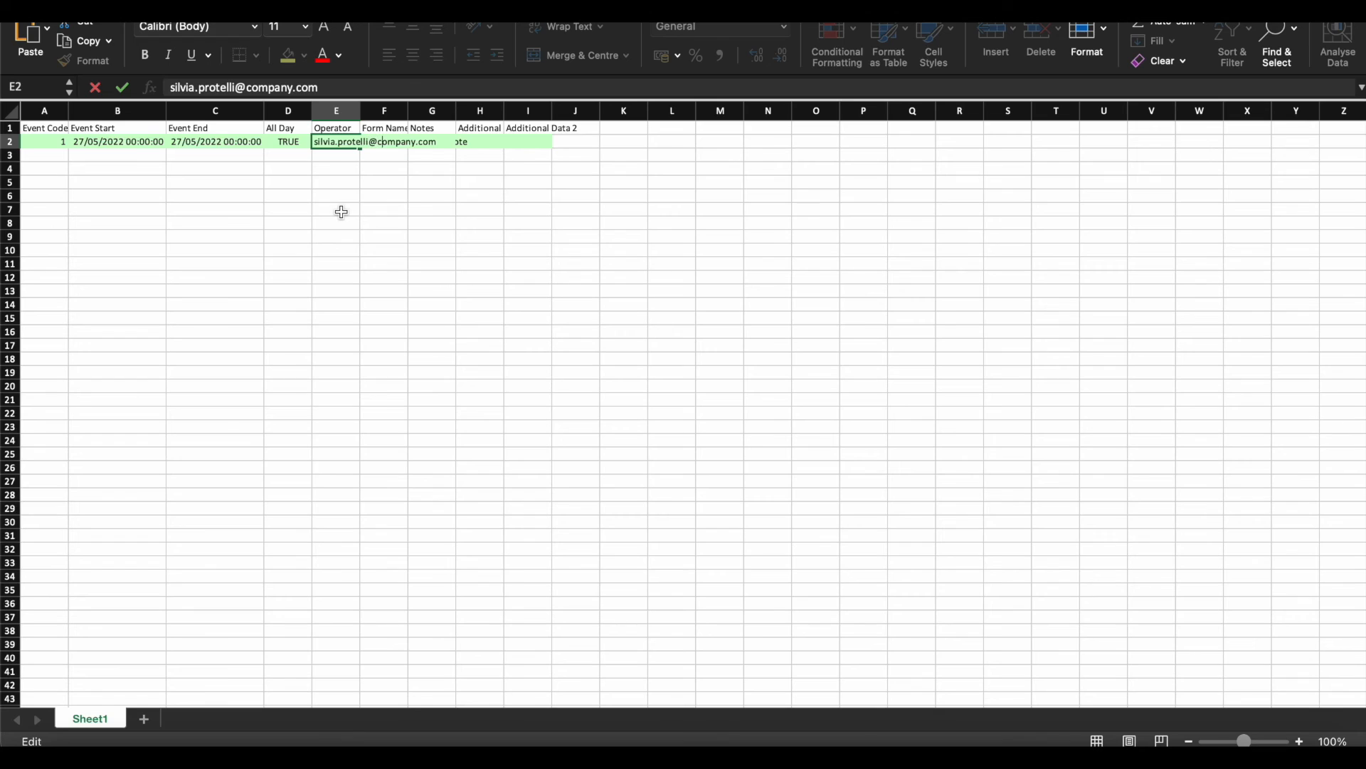
key("Return")
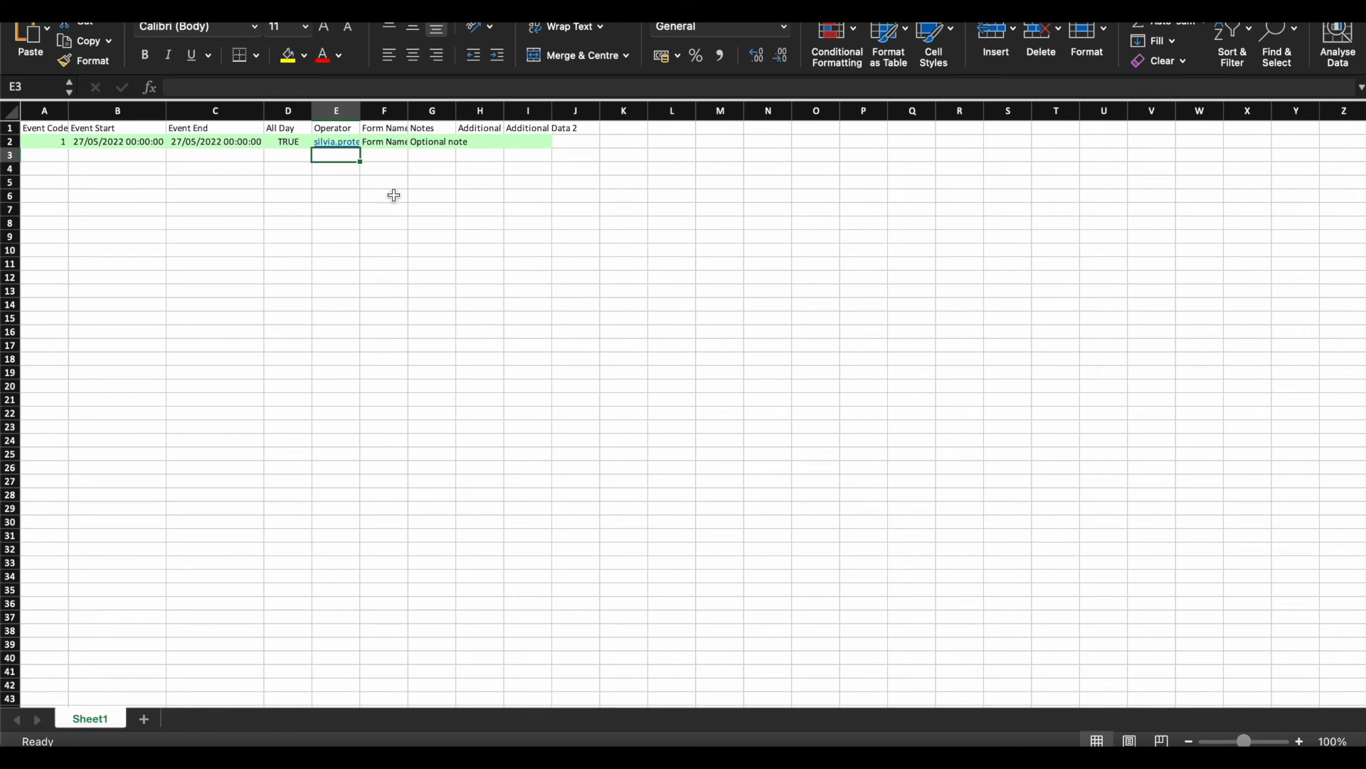
Enter Cleaning service as the Form Name in F2 and save the workbook
double_click(393, 146)
key("Escape")
double_click(388, 141)
key("Escape")
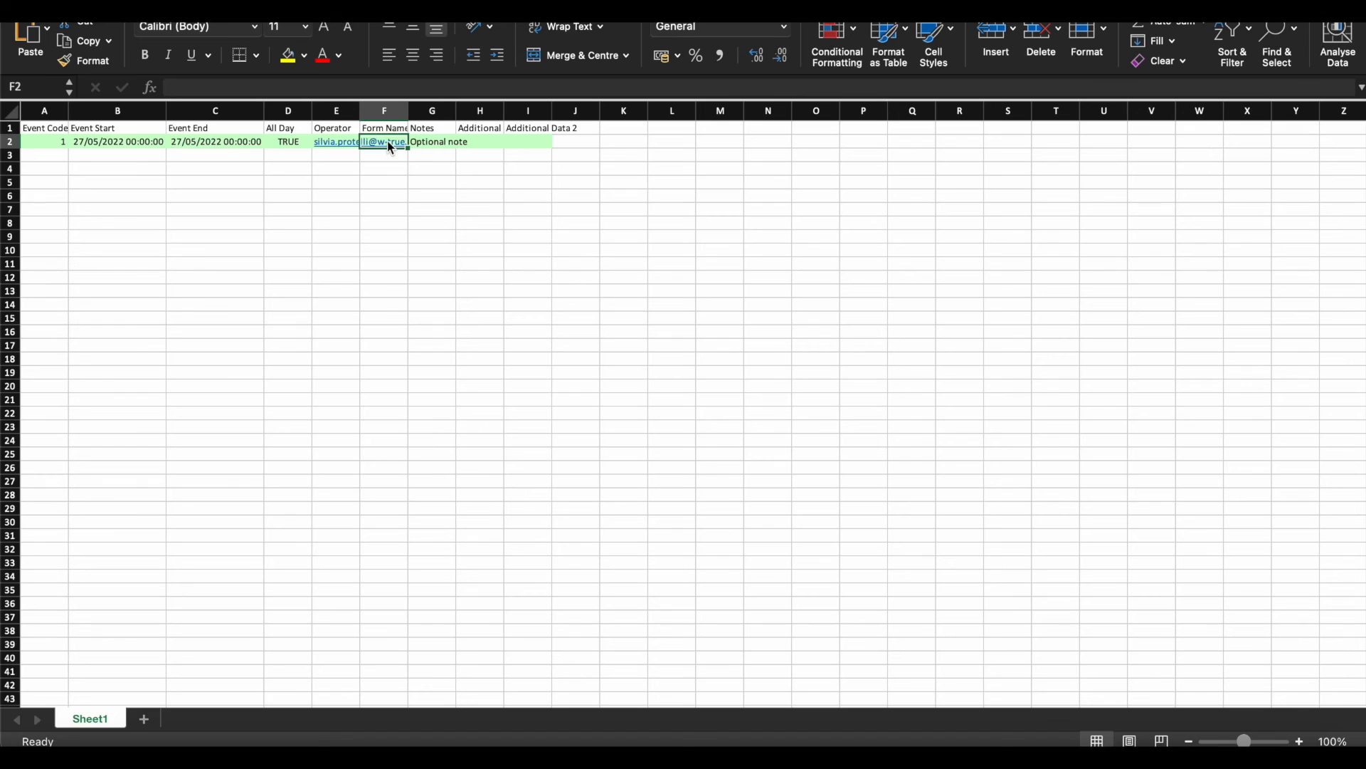
key("Delete")
left_click(395, 183)
double_click(397, 129)
double_click(395, 142)
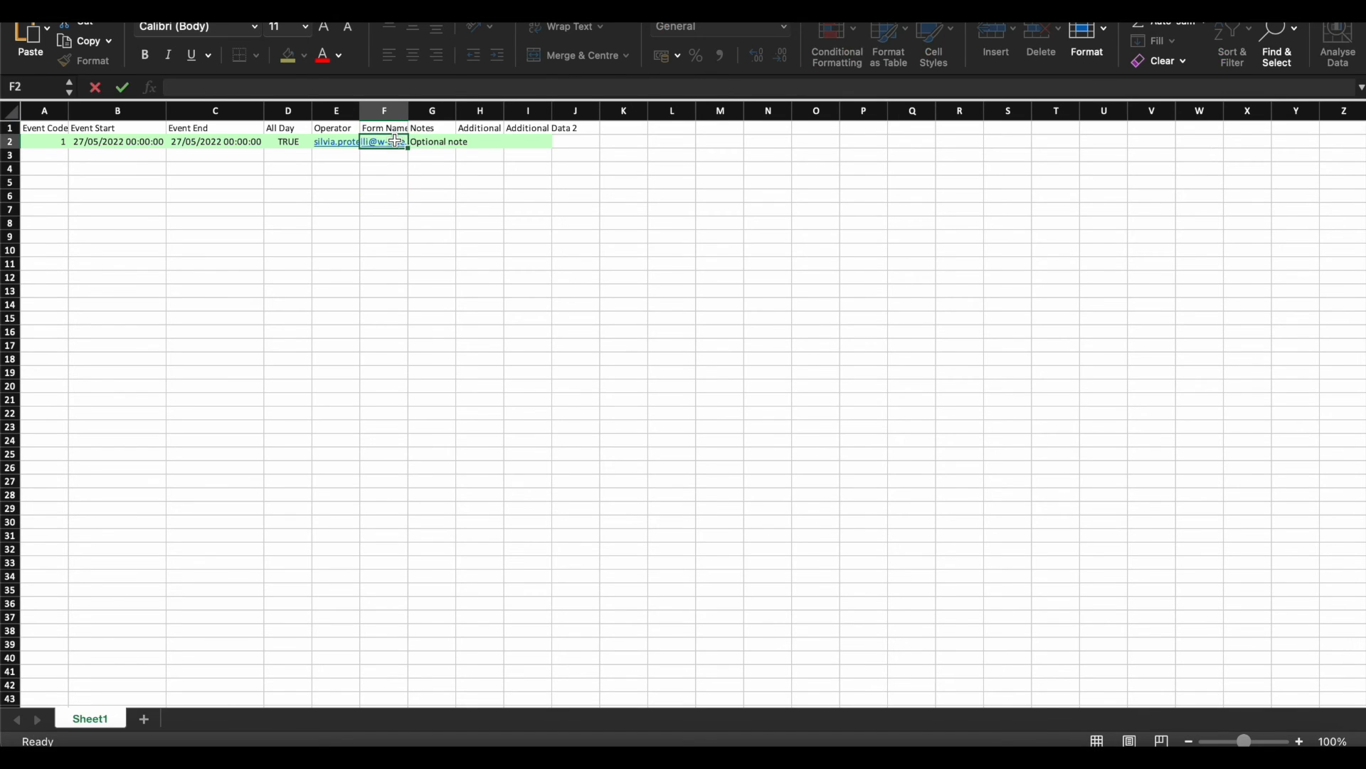
type("Cleaning service")
key("Return")
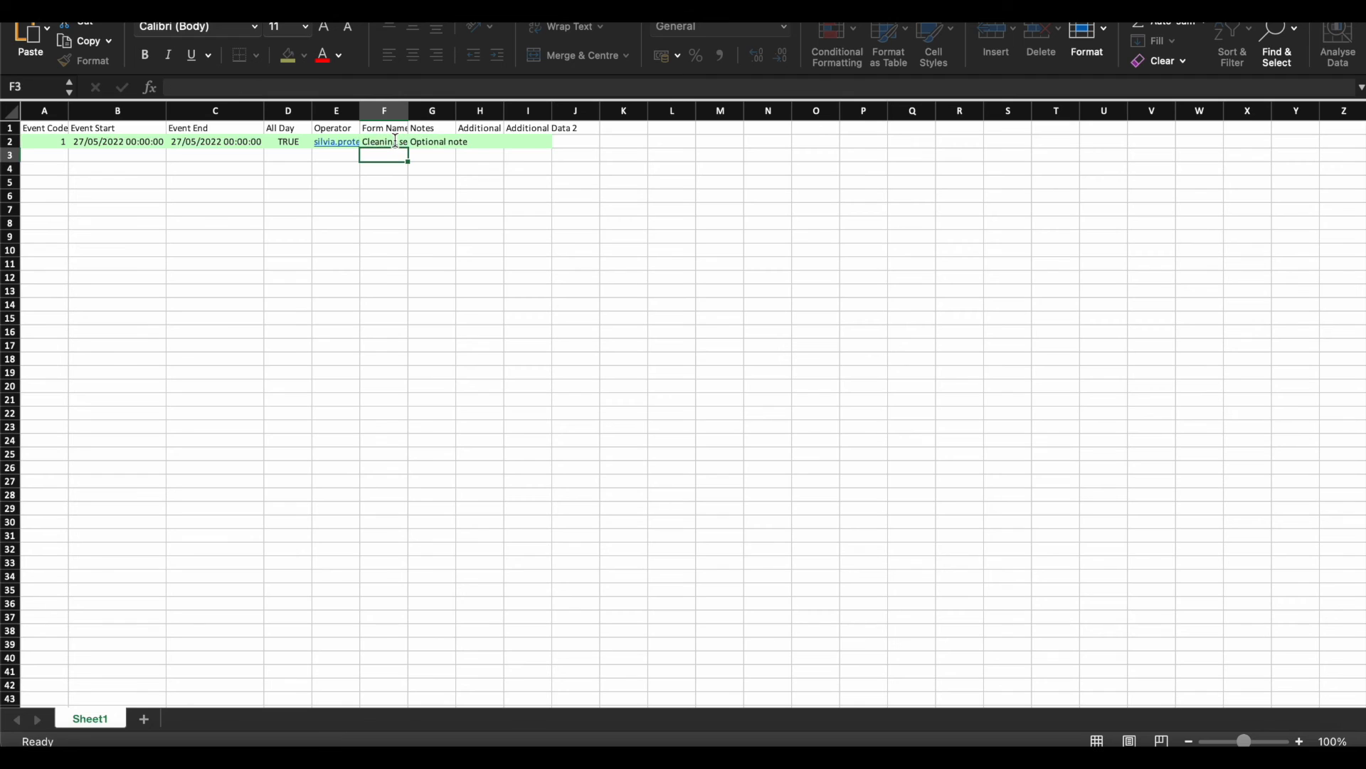
left_click(106, 2)
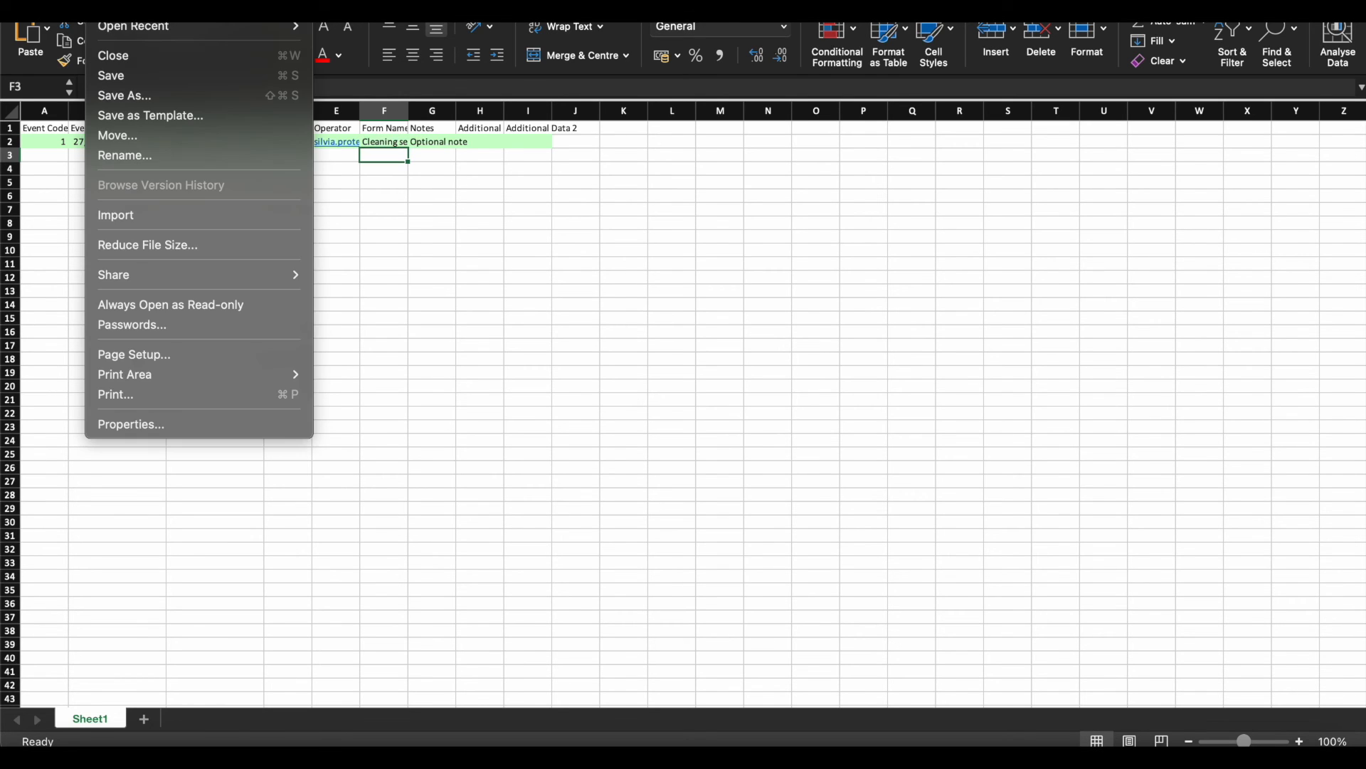
left_click(134, 78)
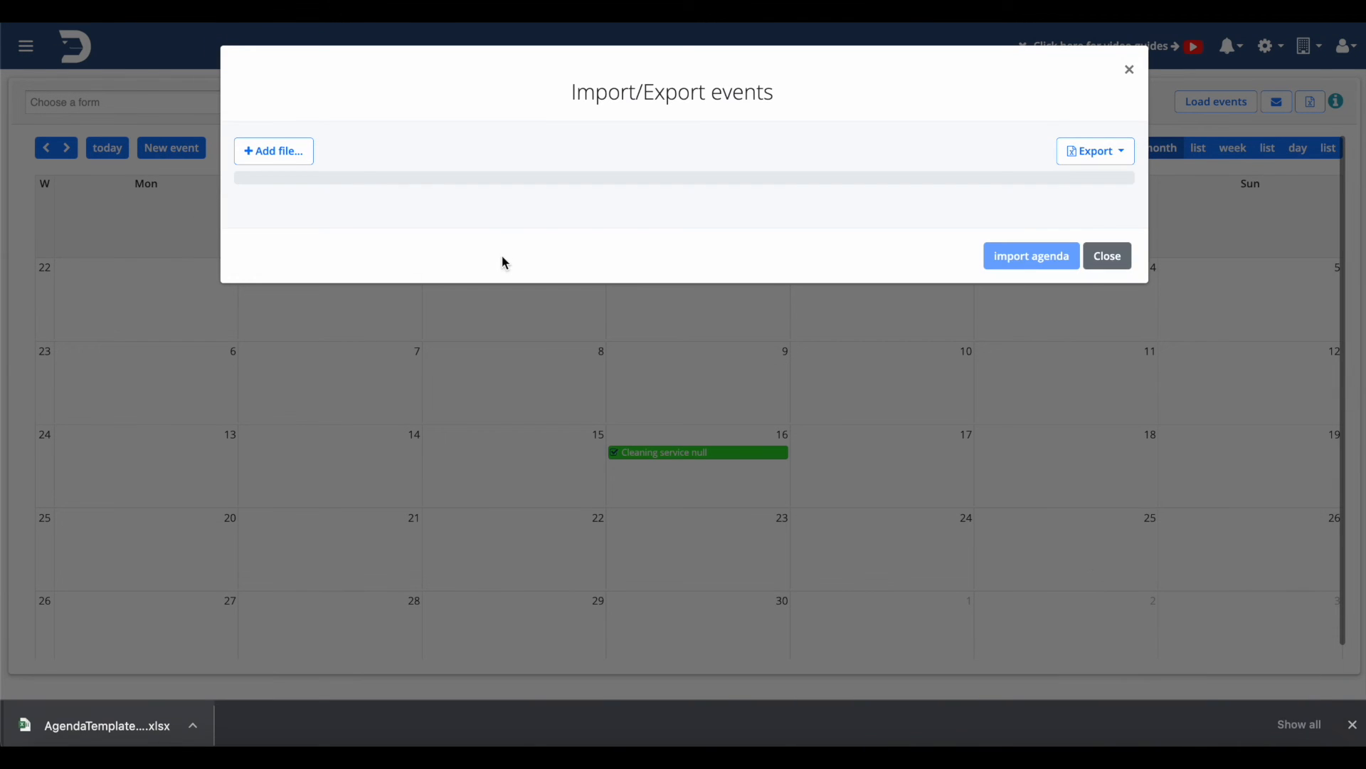
Upload AgendaTemplate (3).xlsx from Downloads and import its previewed event into the agenda
left_click(291, 154)
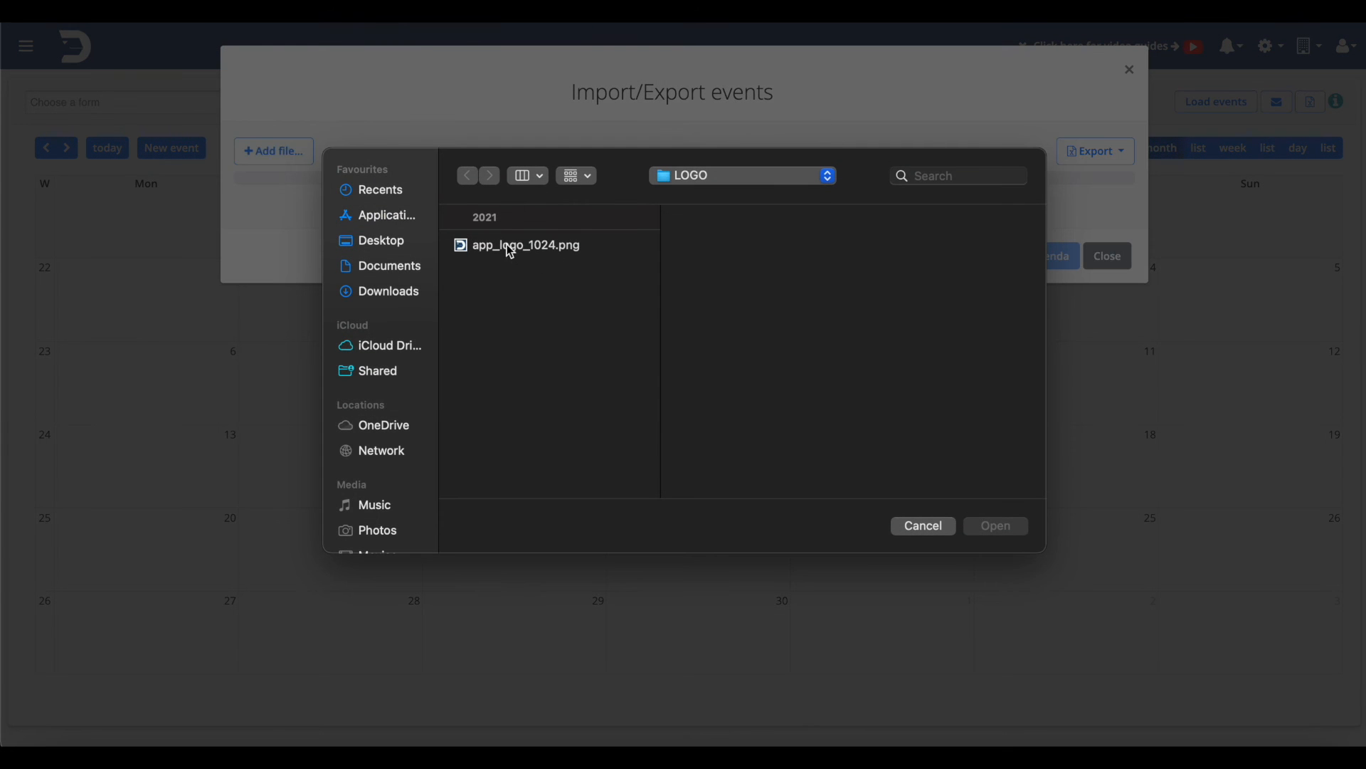
left_click(403, 299)
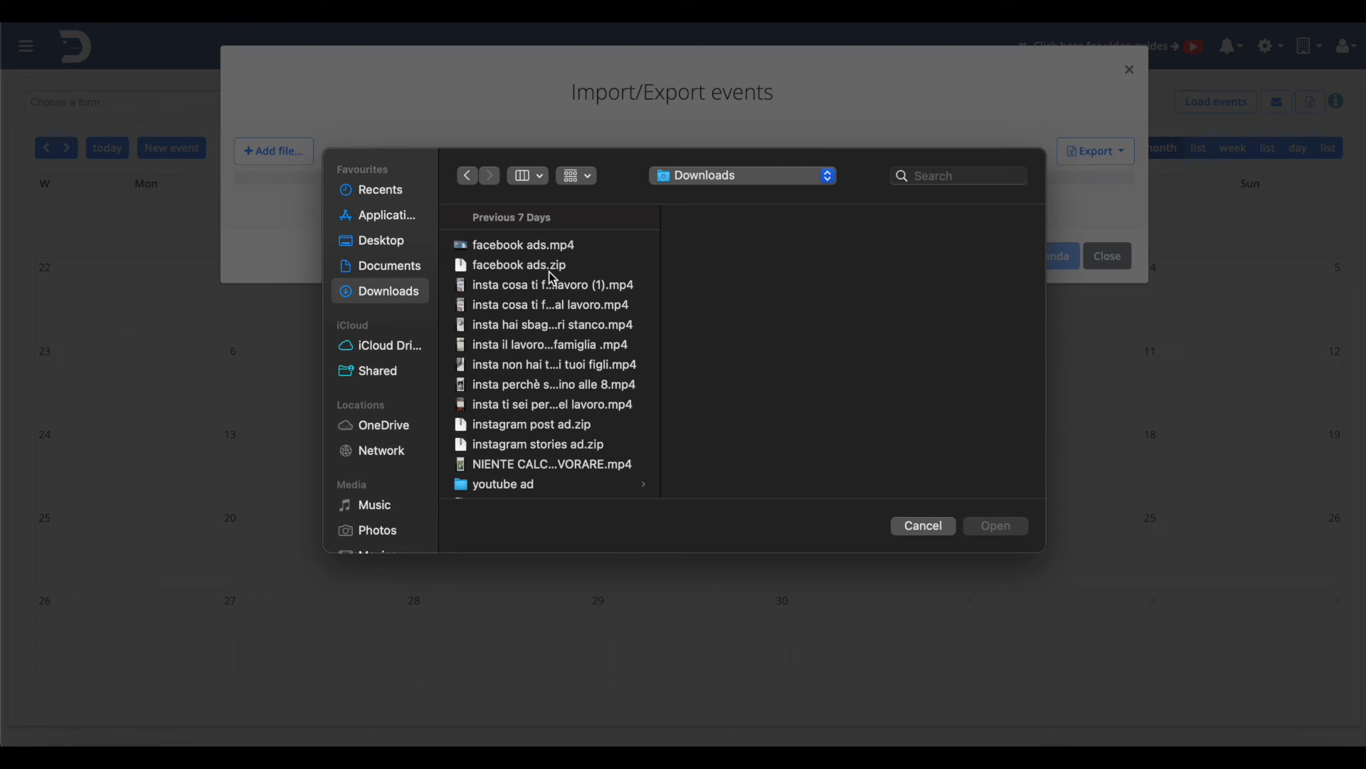
double_click(544, 252)
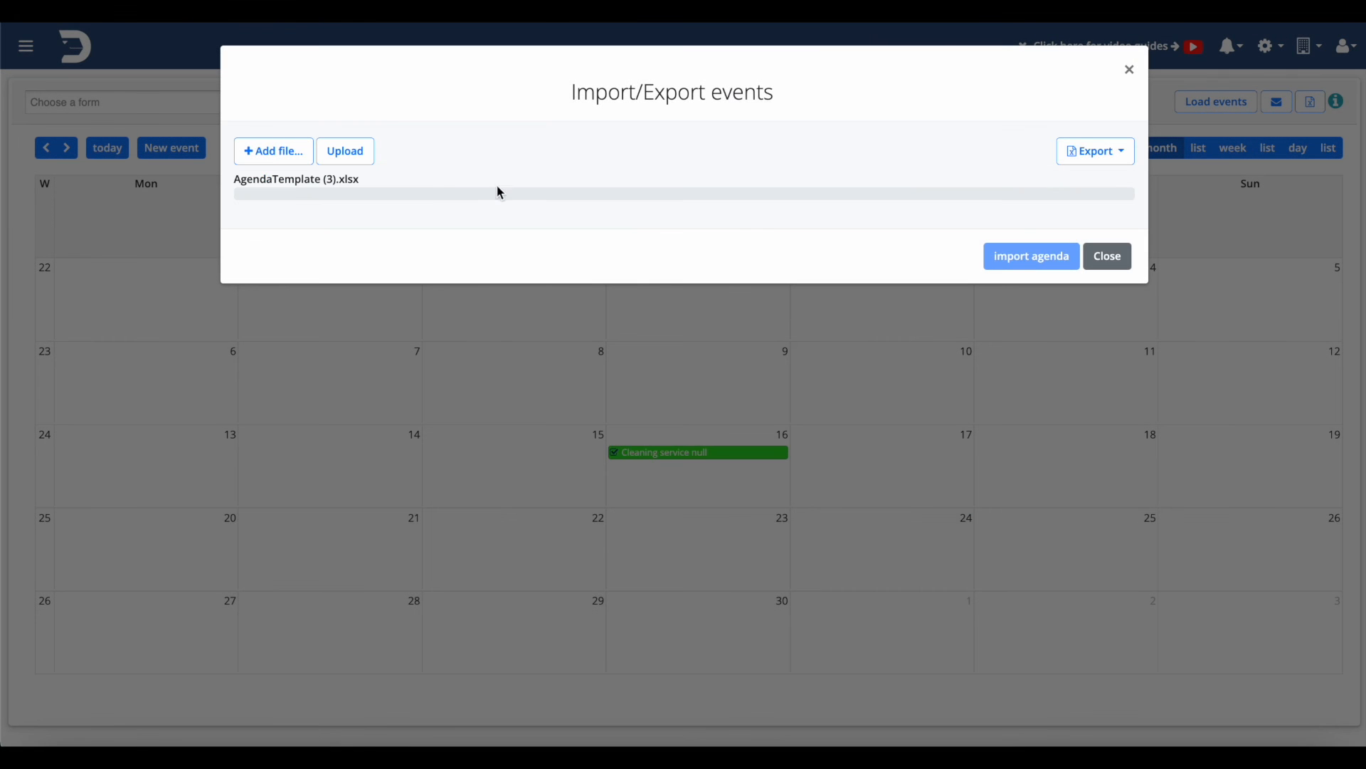
left_click(355, 158)
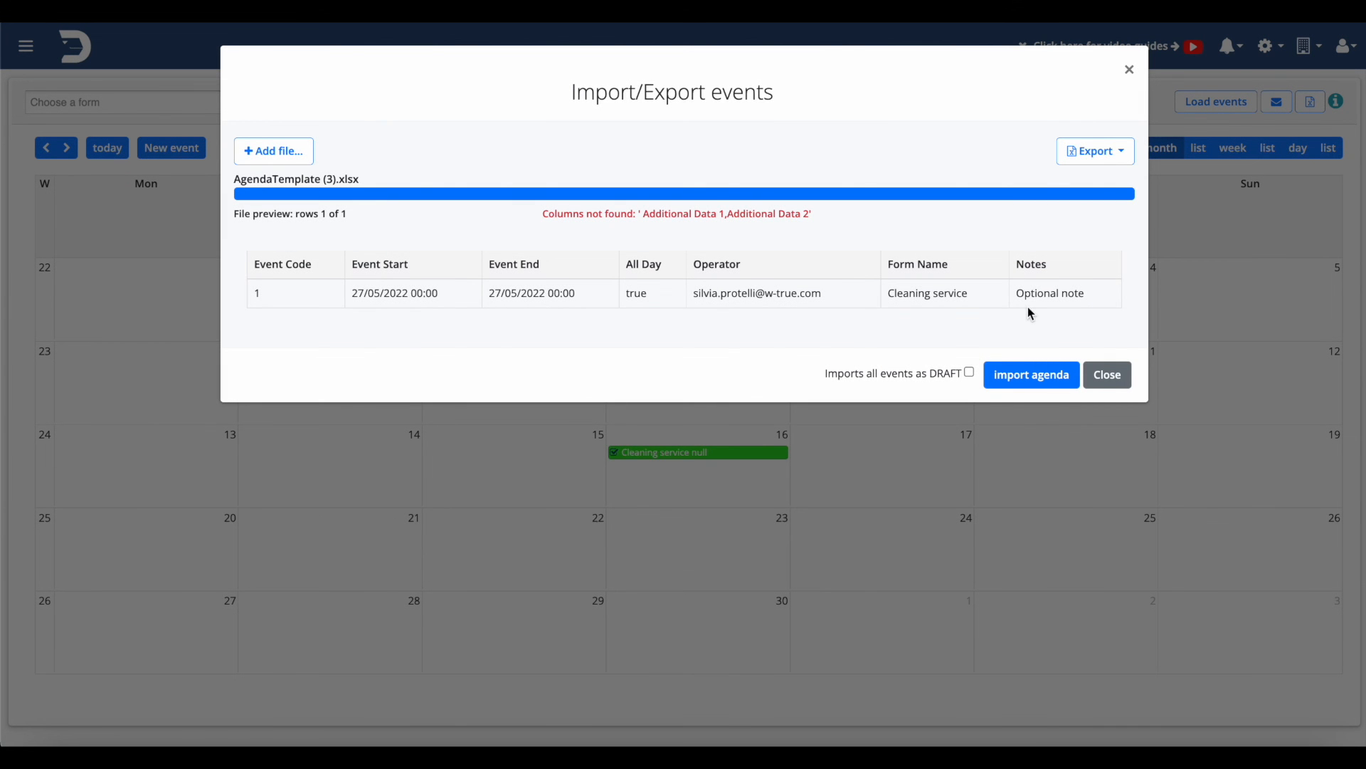
left_click(1045, 367)
Confirm the import finished, then view the 5/27/2022 Cleaning service event's Cleaner information form in the mobile agenda
left_click(1232, 47)
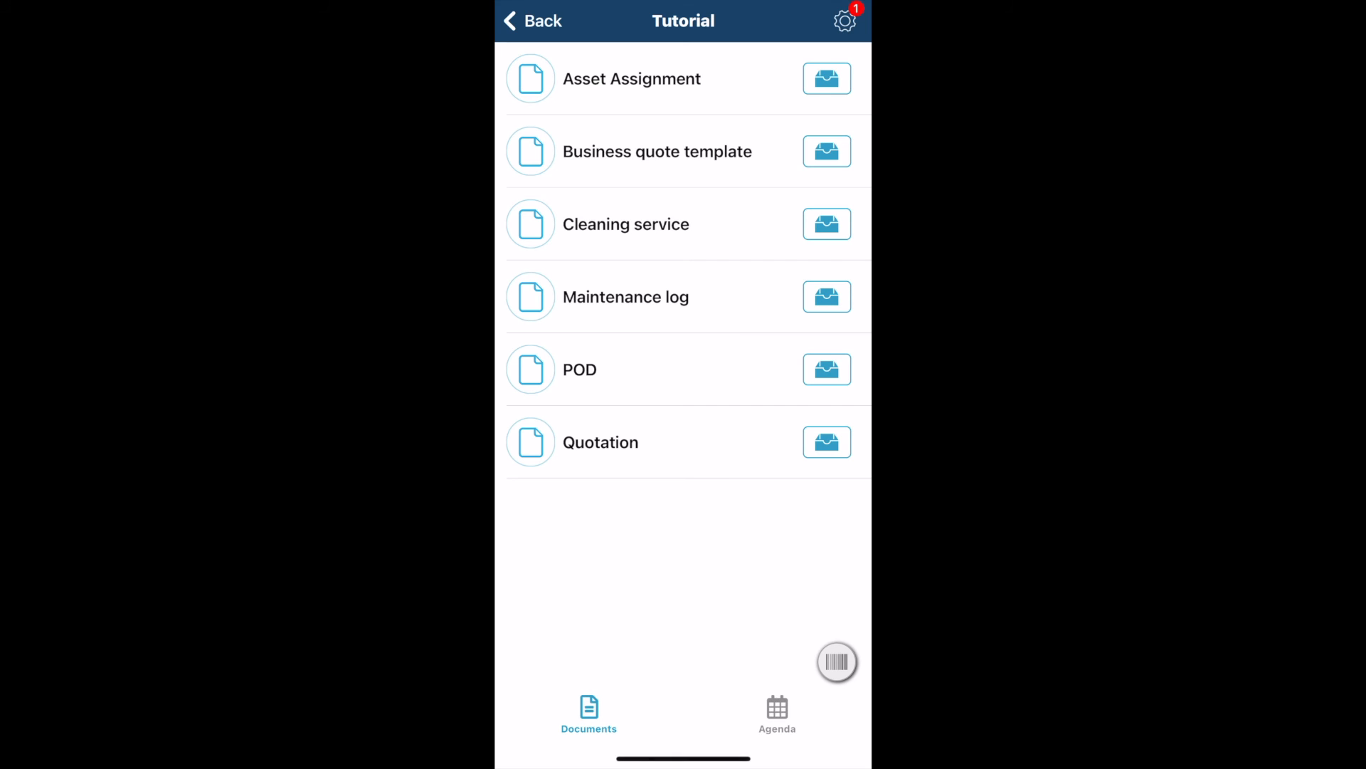
left_click(777, 714)
left_click(683, 128)
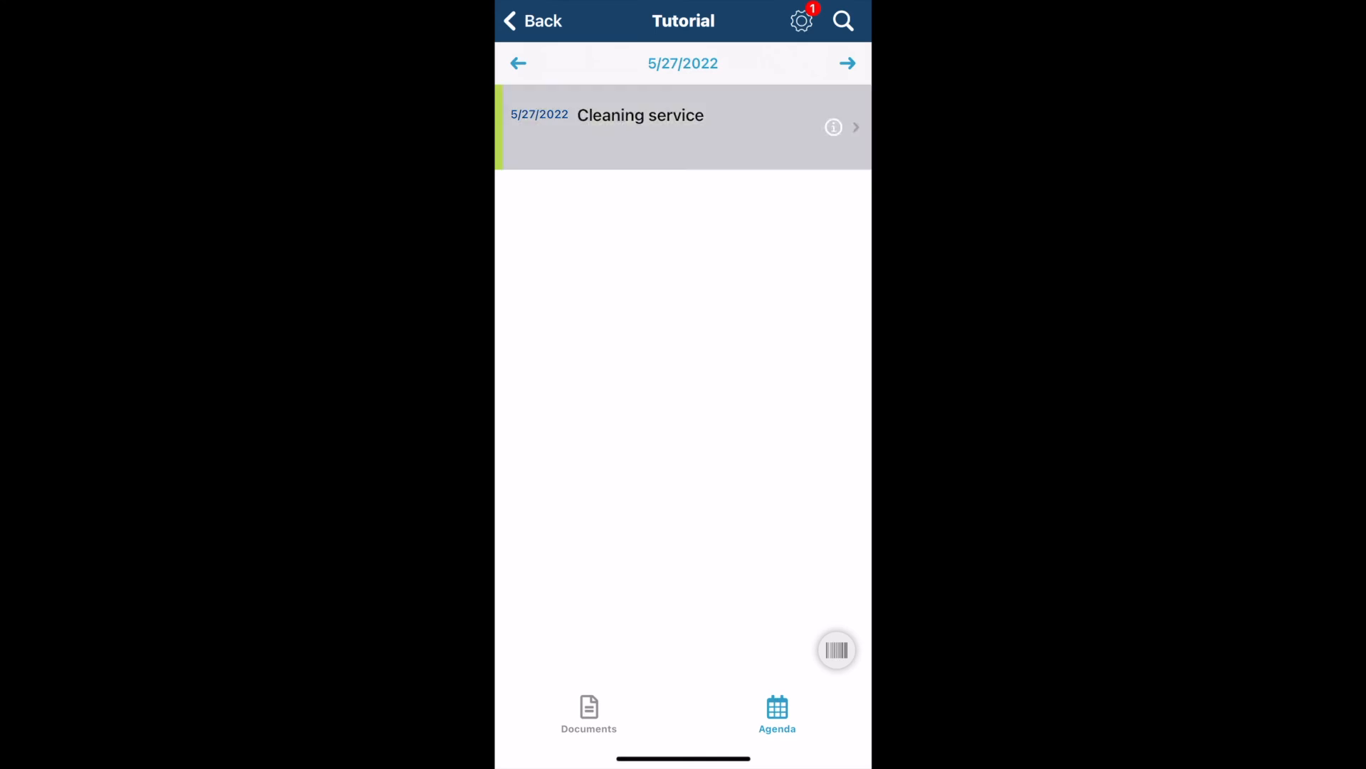
left_click(847, 714)
scroll(684, 384, "down", 5)
scroll(684, 384, "up", 5)
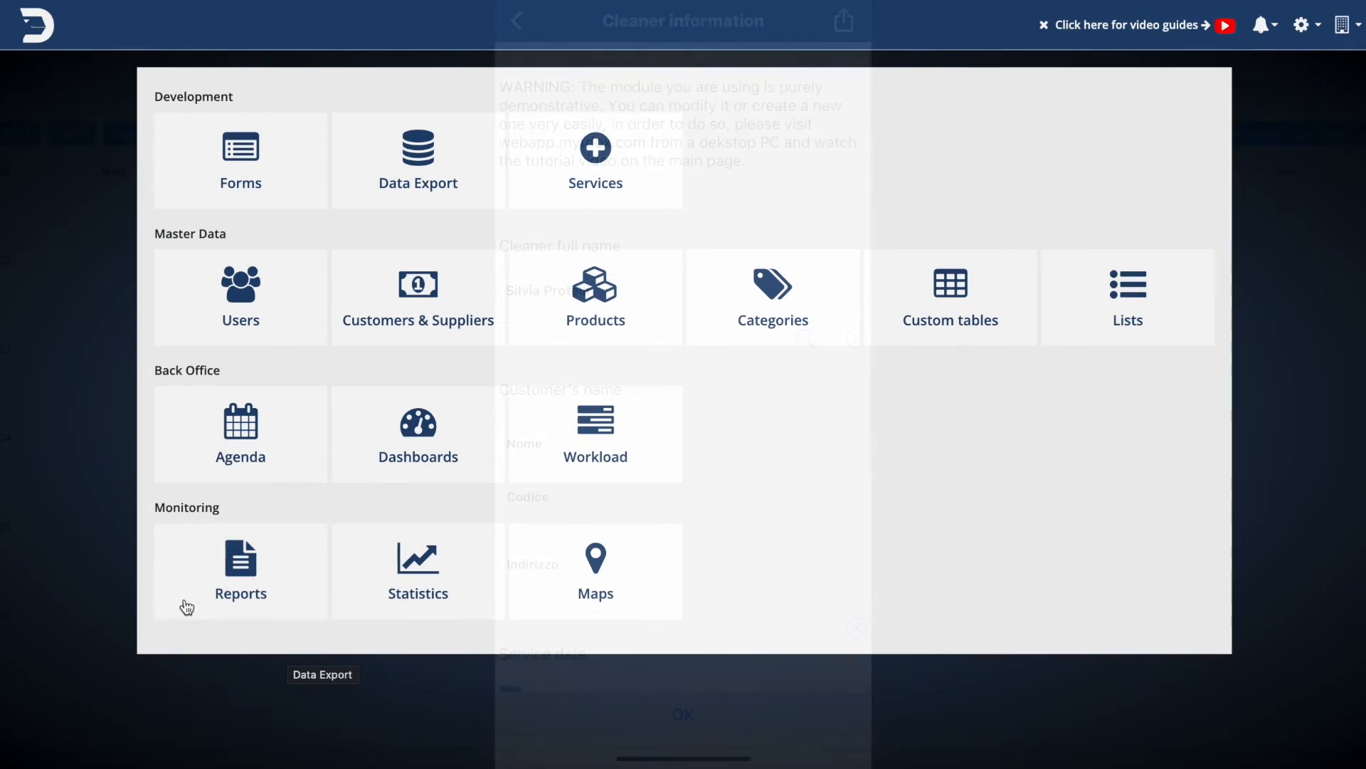